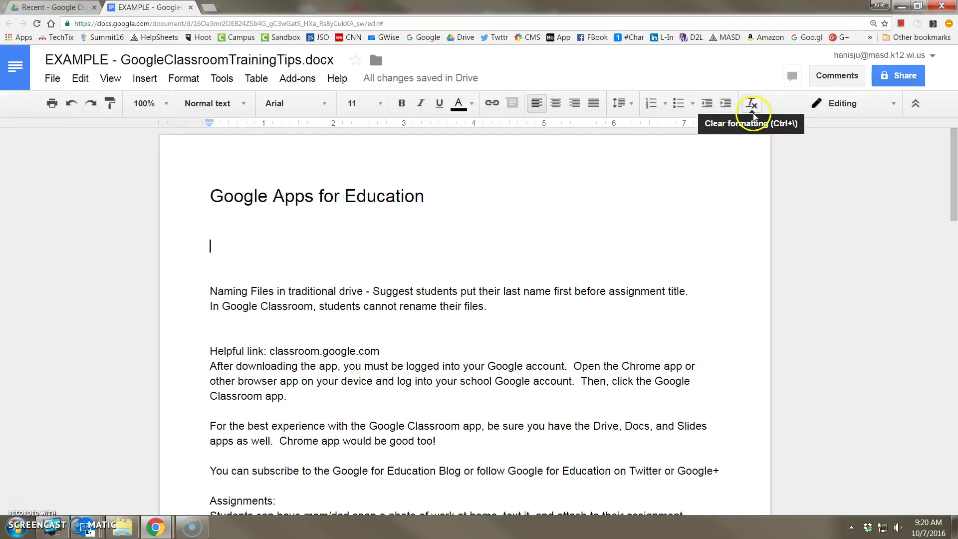
Make the title "Google Apps for Education" bold.
drag(428, 199, 204, 200)
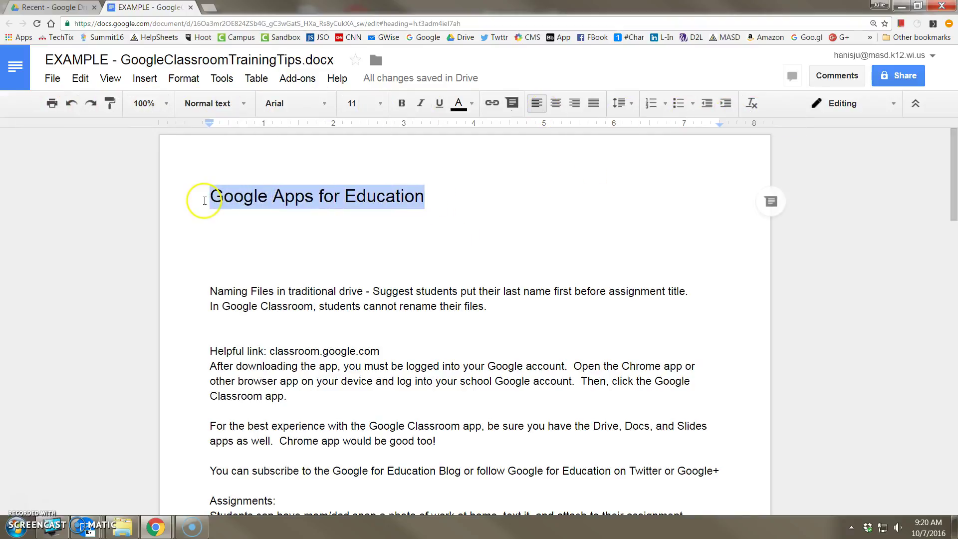
click(193, 84)
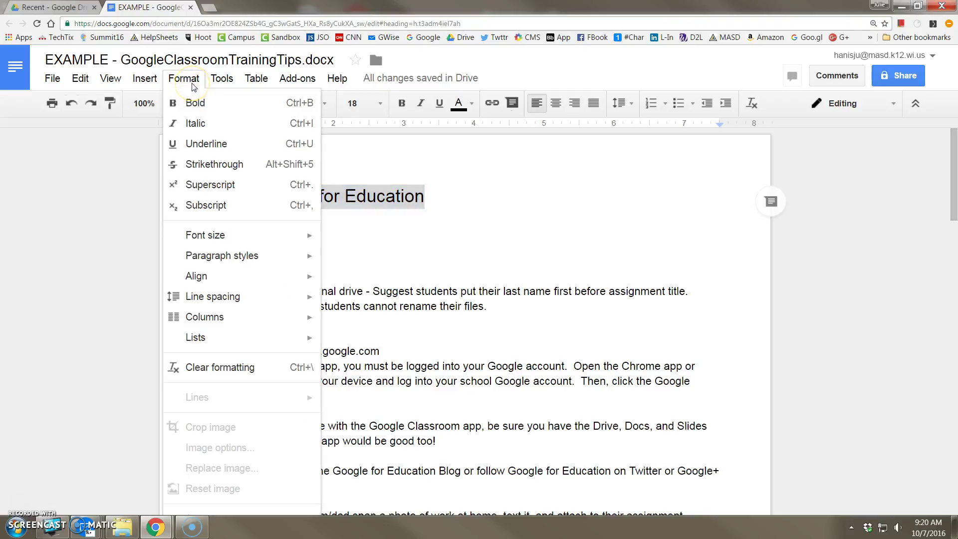
click(195, 103)
Review the available formatting options for font size, paragraph styles, alignment, line spacing, columns and lists.
click(192, 80)
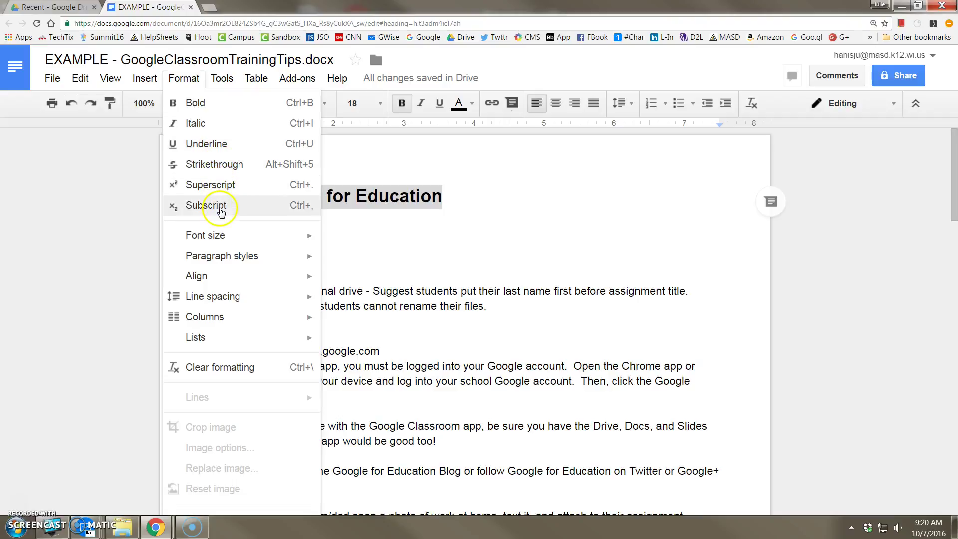
mouse_move(289, 241)
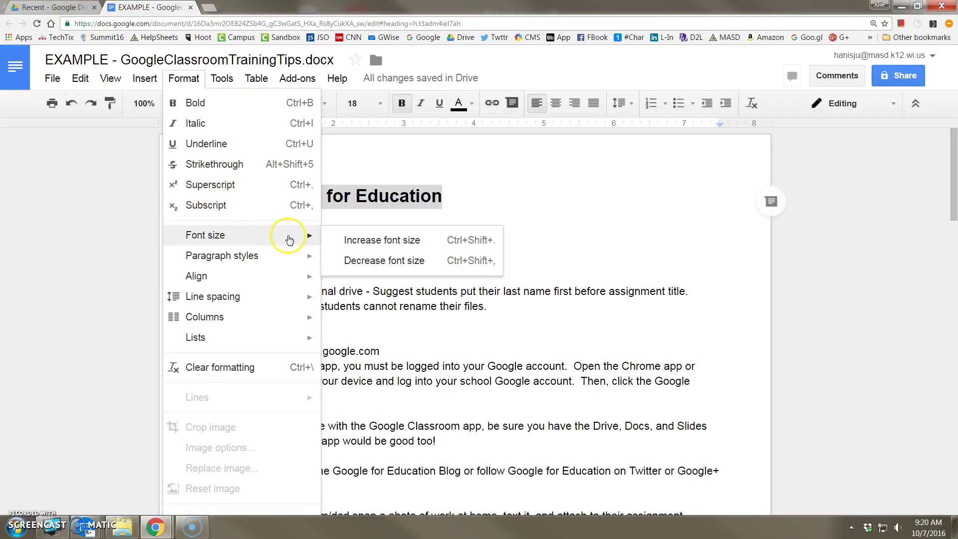
mouse_move(290, 265)
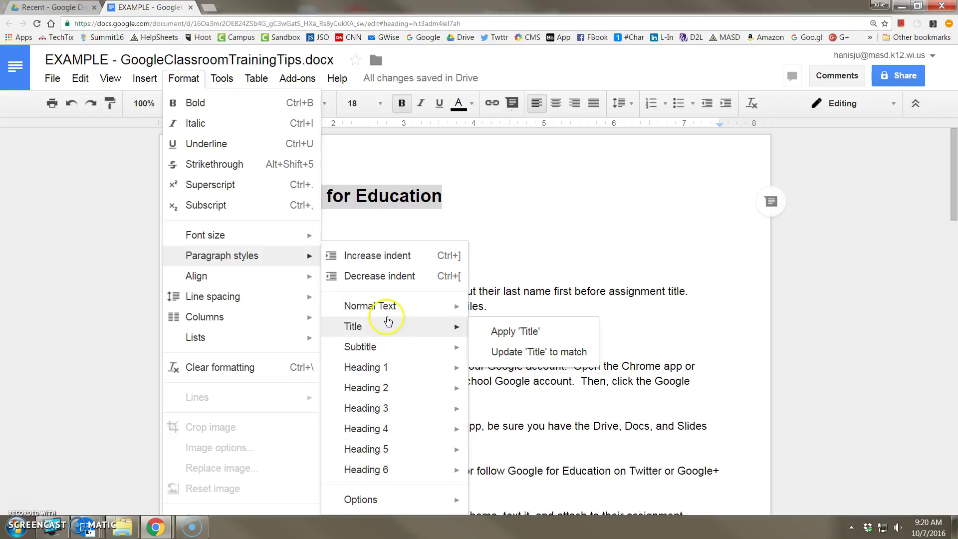
mouse_move(389, 313)
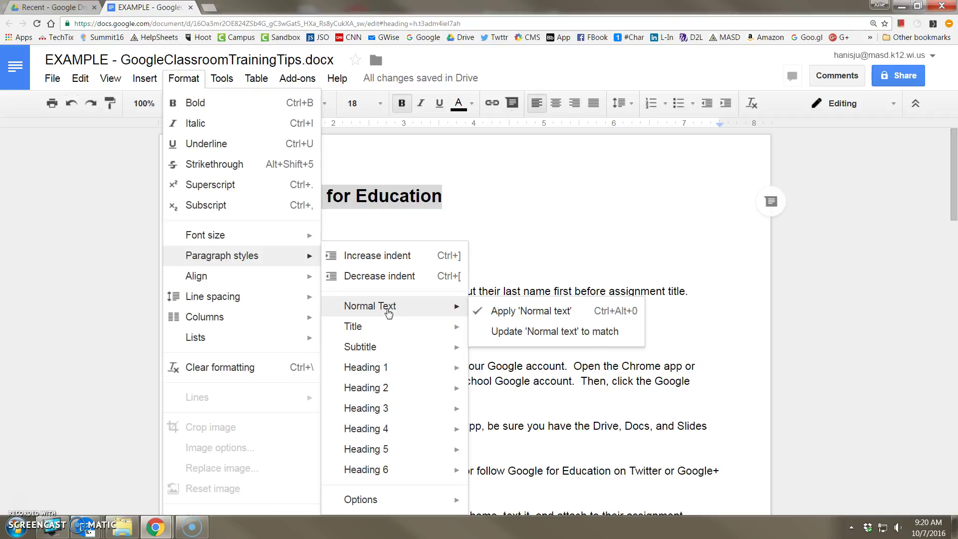
click(216, 281)
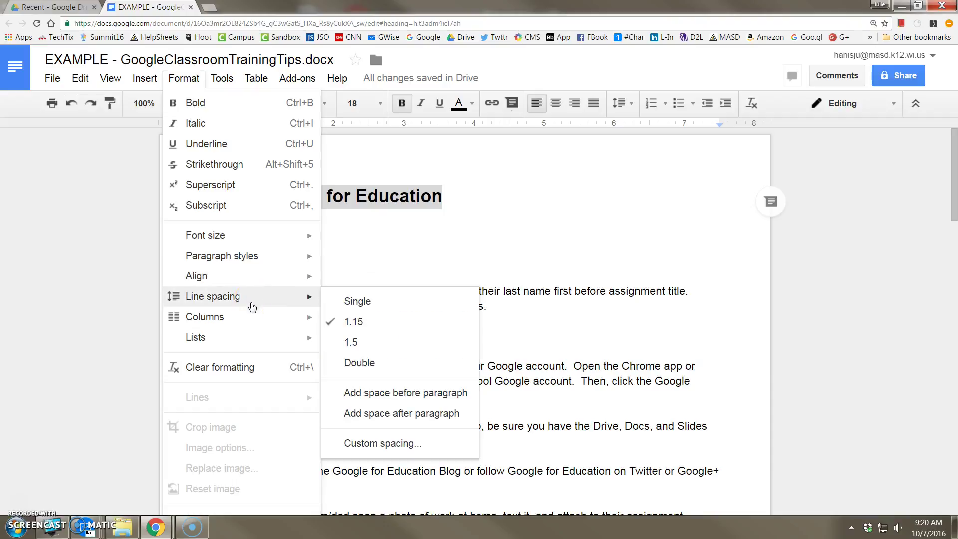
click(253, 319)
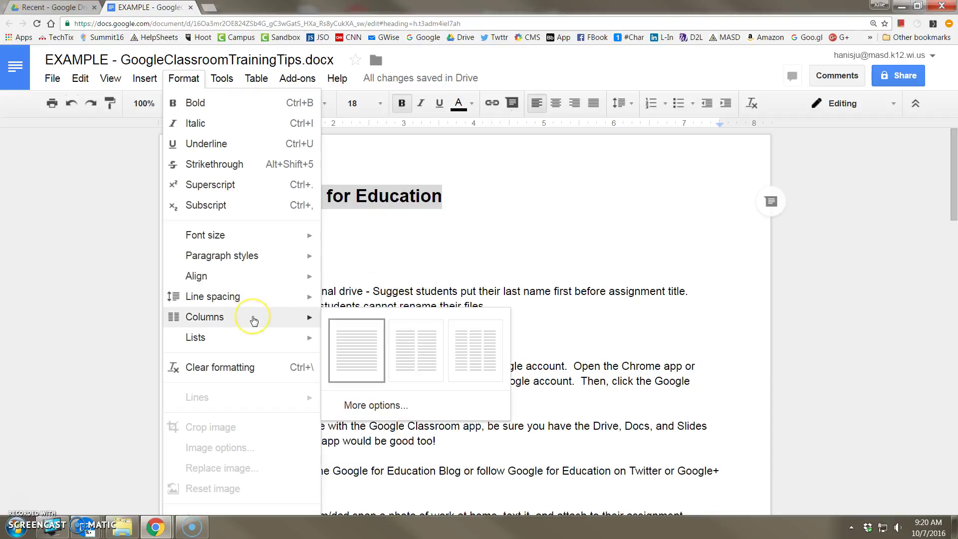
click(257, 348)
click(368, 363)
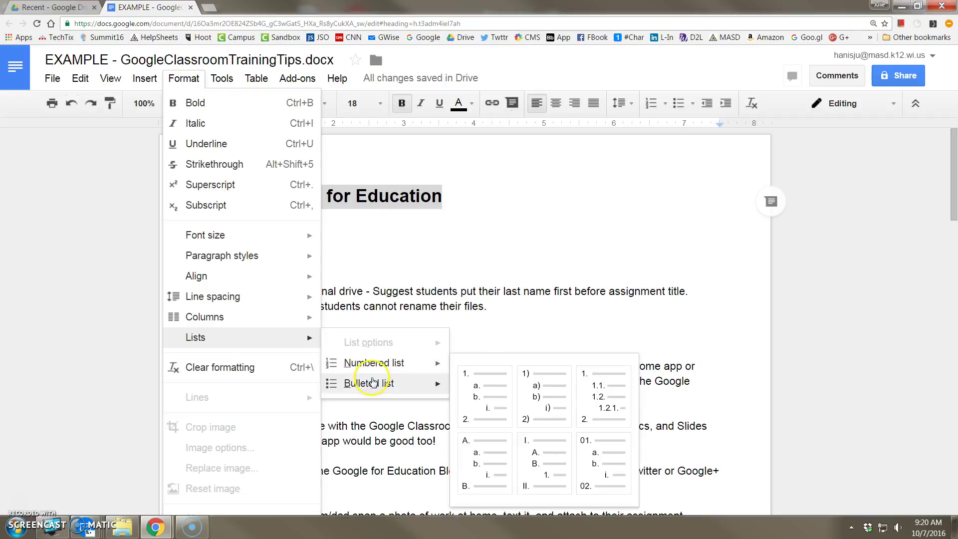
click(373, 382)
click(257, 377)
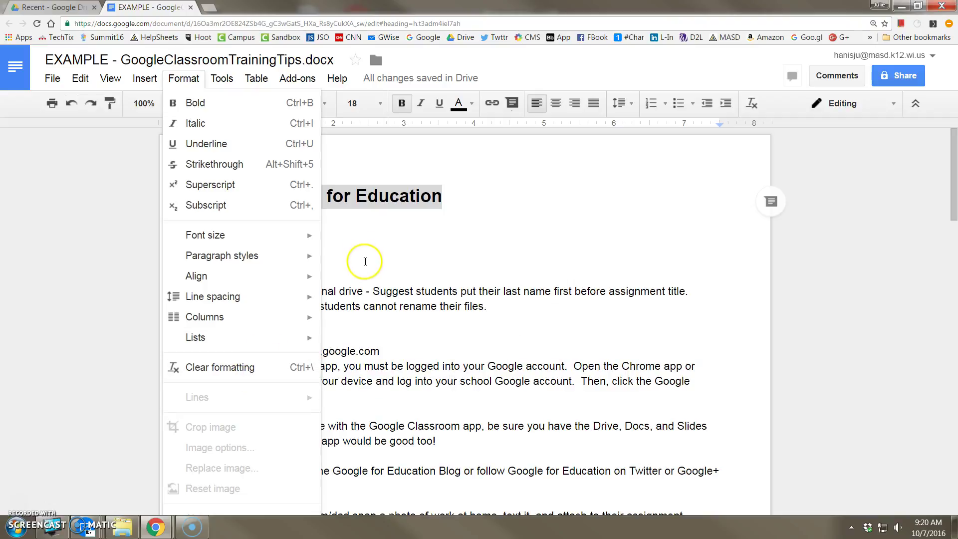
click(365, 261)
Paste the copied "Facts about pandas" heading and its bulleted list on the blank line below the title.
click(217, 239)
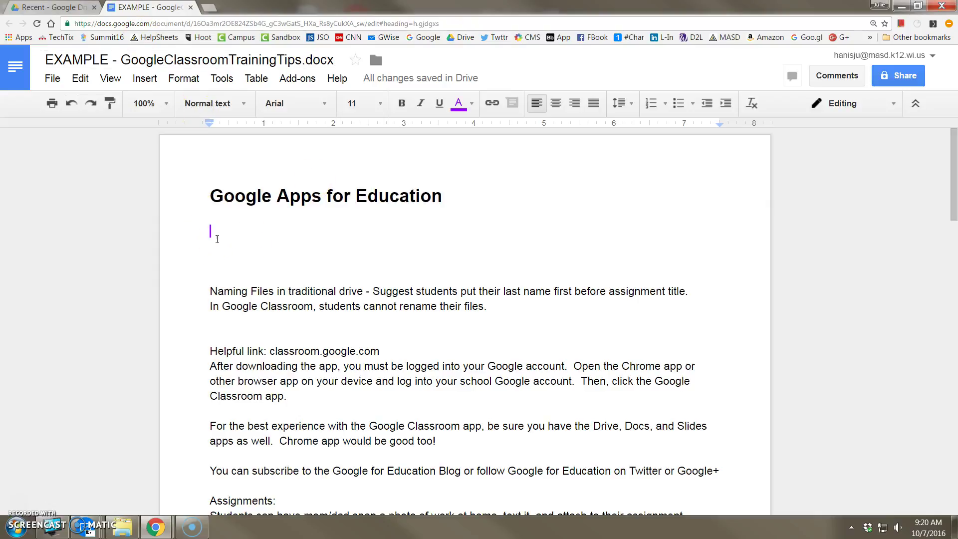
text(Facts about pandas The giant panda’s black and white coat and prominent black eye patches have made it one of the best known species, although it is among the shyest and rarest animals in the world. The giant panda is a solitary animal, which spends about two-thirds of its day feeding and the remainder resting. Although classed as a flesh-eater, the giant panda feeds almost exclusively on the stems, leaves and fresh young shoots of bamboo. There are about 20 different species of bamboo that pandas will eat. However bamboo is so nutritionally poor that the pandas have to consume up to 20kg each day, which can take up to 16 hours. The extra digit on the panda's hand helps them to tear the bamboo and their gut is covered with a thick layer of mucus to protect against splinters. The giant panda has the largest molar teeth of any carnivore. Their lower jaw has an extra molar; their molar and pre-molar teeth are adapted to slice and crush tough plants stems.  Their strong jaws are capable of crushing bamboo stems up to 4cm in diameter. Pandas may climb as high as 4,000 meters to feed on higher slopes in the summer season. They may appear sedentary, but they are skilled tree-climbers and efficient swimmers. Pandas can takes refuge in the nearest tree when in danger from predators such as brown bears, leopards, or wild dogs. Its paws are broad with long retractile claws and furry undersides which help it grip when climbing. It appears to use no special resting place, but simply lies down on the ground wherever it happens to be. The giant panda does not hibernate but it will shelter in caves or hollow trees in very cold weather.)
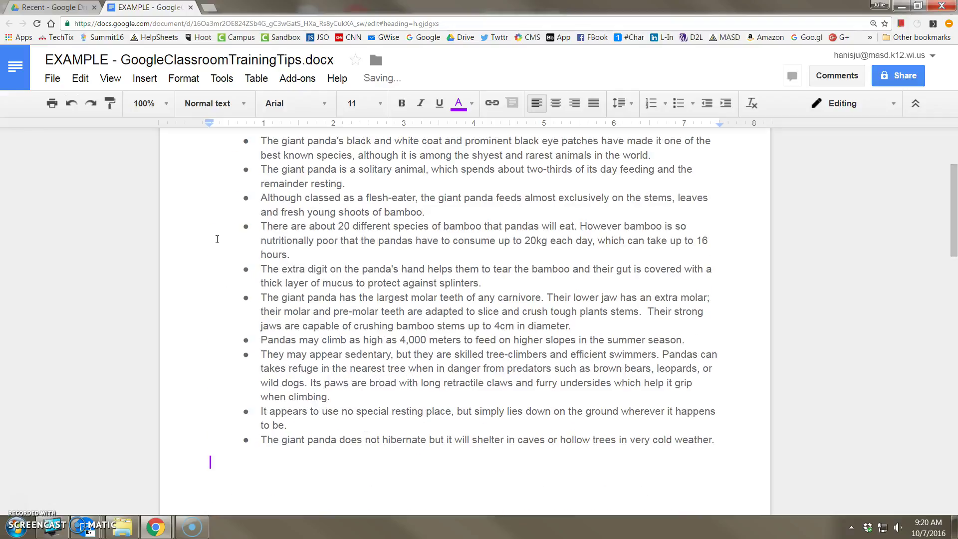
scroll(310, 331, up, 5)
scroll(314, 332, down, 2)
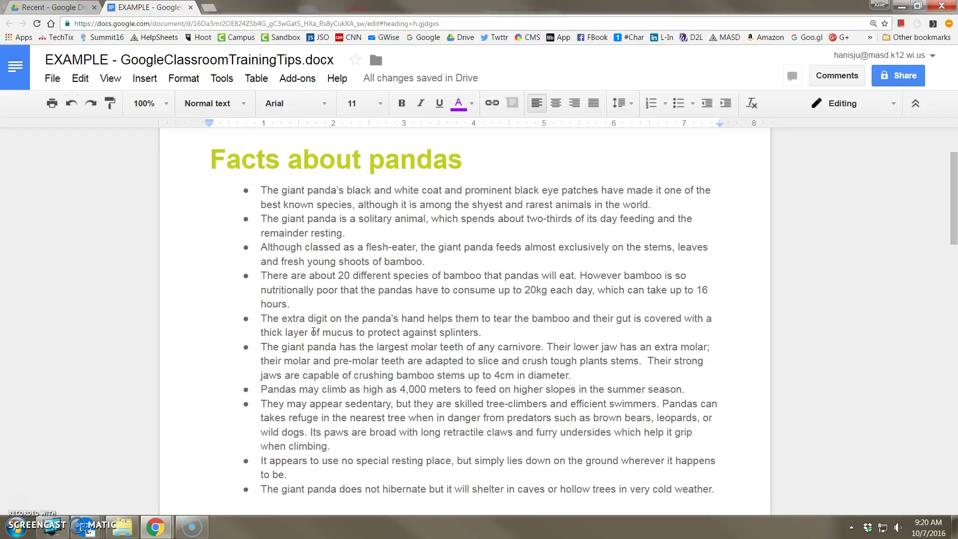
Clear the formatting of the whole pasted panda section, from the "Facts about pandas" heading through the last bullet.
drag(204, 149, 711, 487)
click(341, 213)
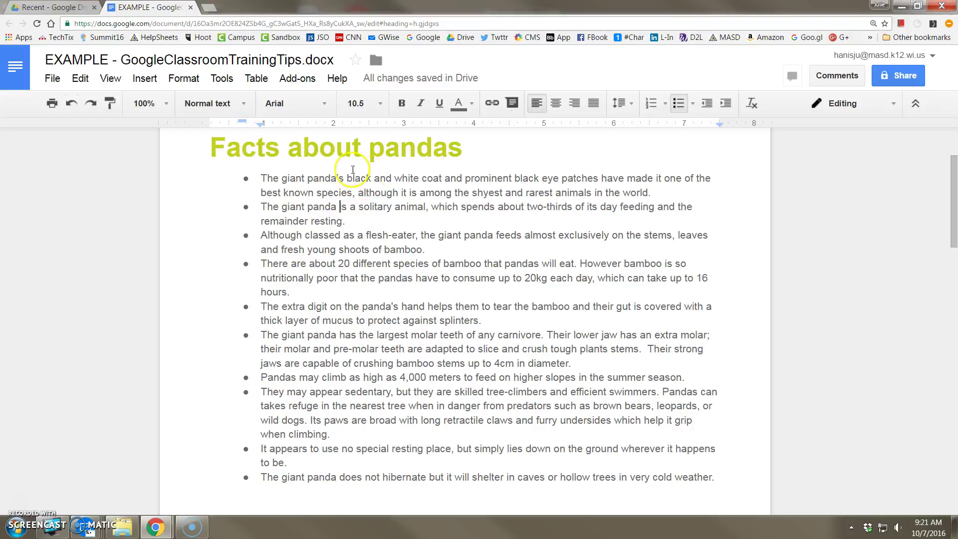
drag(723, 466, 488, 399)
click(748, 481)
drag(744, 482, 201, 224)
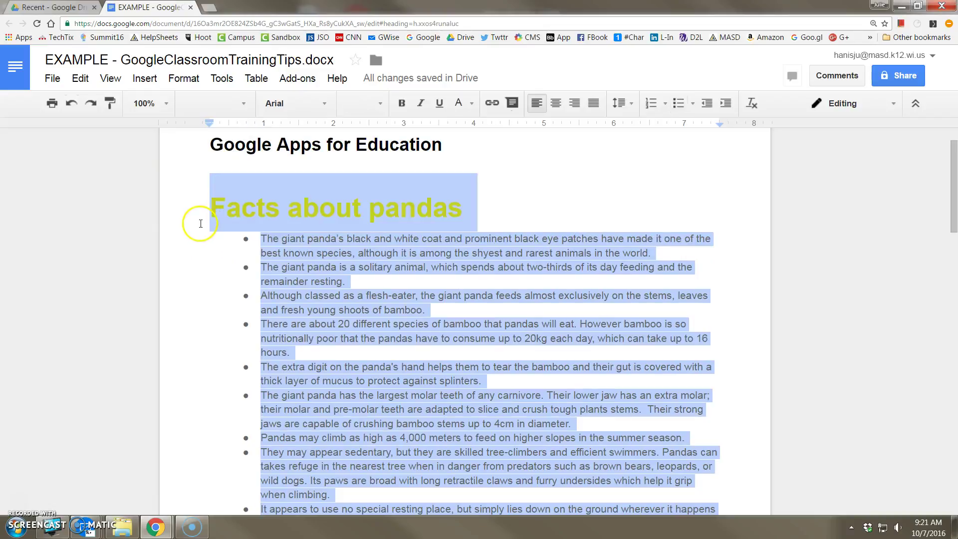
click(183, 79)
click(232, 369)
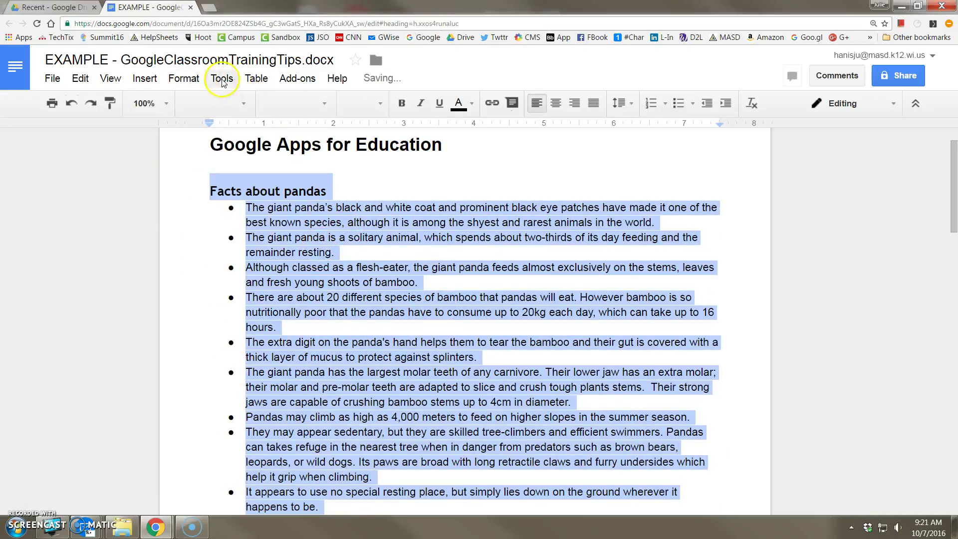
Apply bold and superscript to the selected panda heading and bulleted list.
click(183, 79)
click(202, 103)
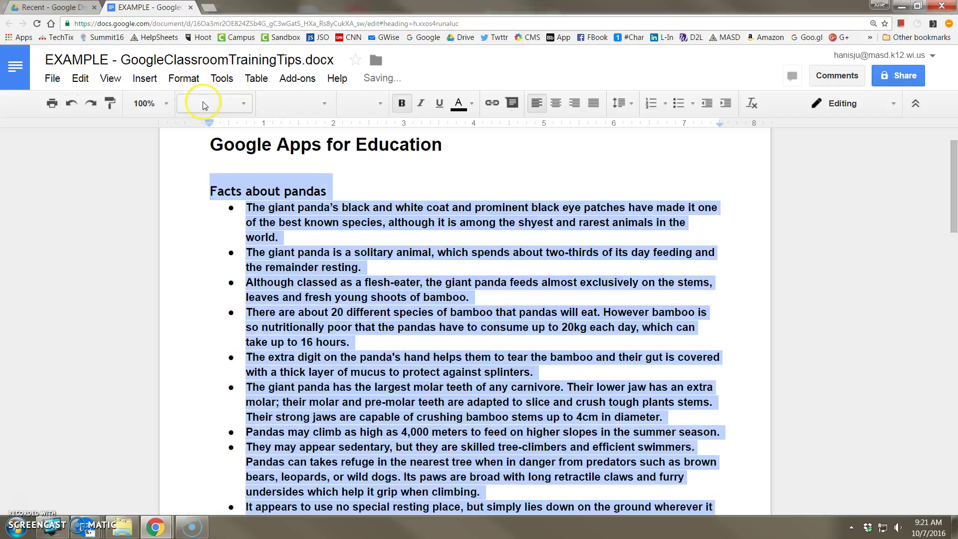
click(184, 79)
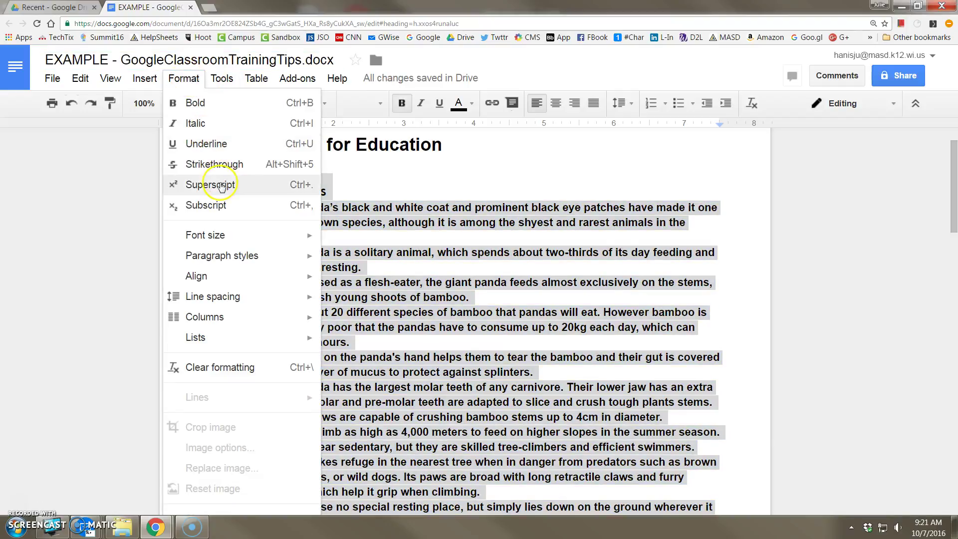
click(221, 182)
click(340, 246)
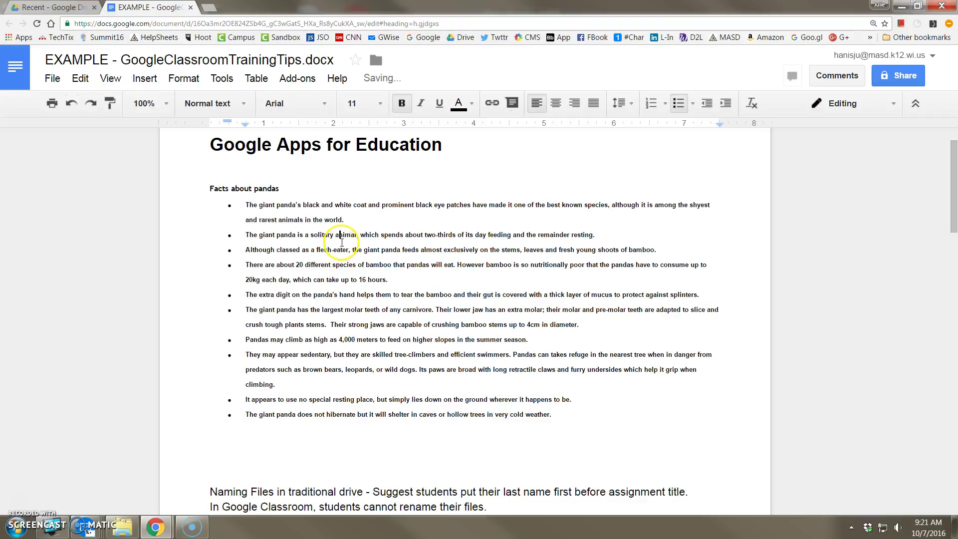
Undo the superscript, the bold, the cleared formatting and the paste of the panda facts.
key(ctrl+z)
key(ctrl+z)
key(ctrl+z)
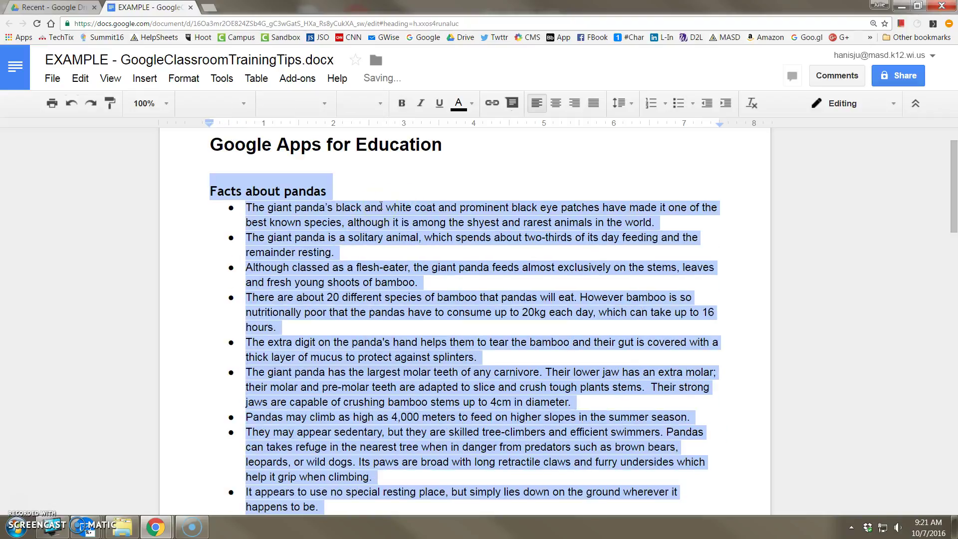
key(ctrl+z)
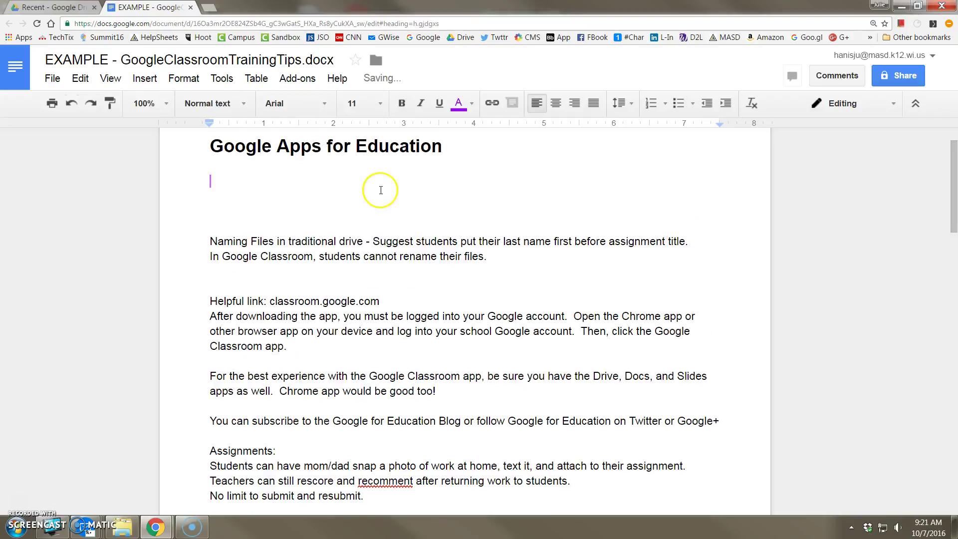
scroll(289, 187, up, 1)
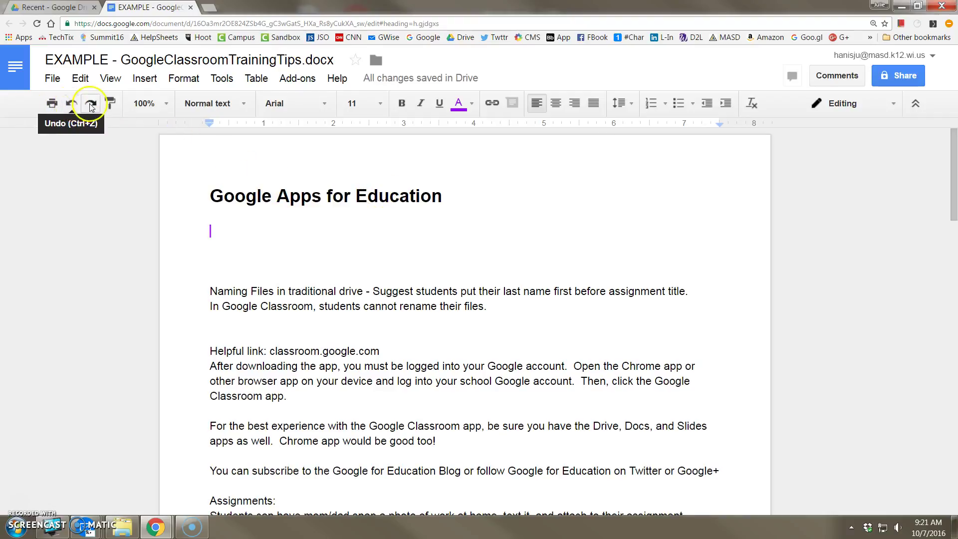
Make the title "Google Apps for Education" italic and colour its text orange.
click(110, 104)
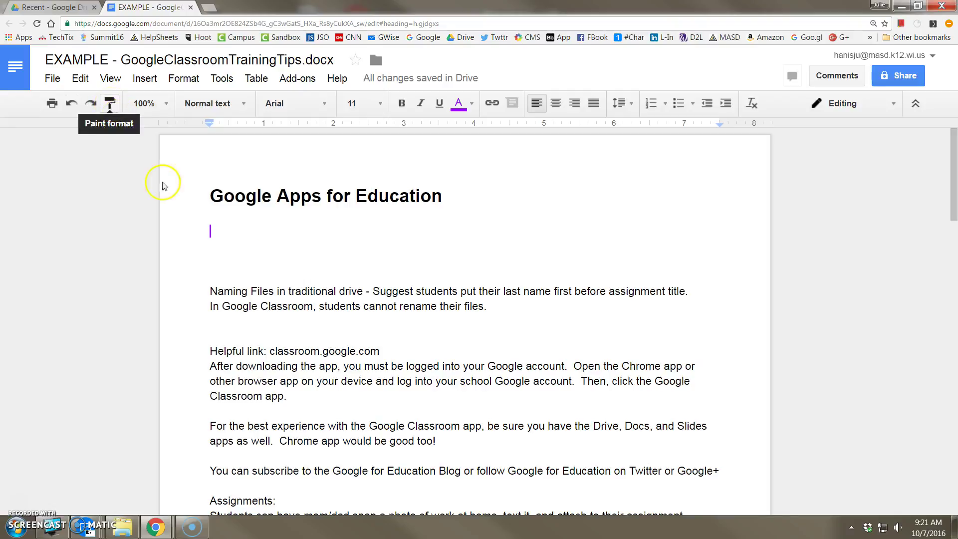
drag(442, 196, 213, 193)
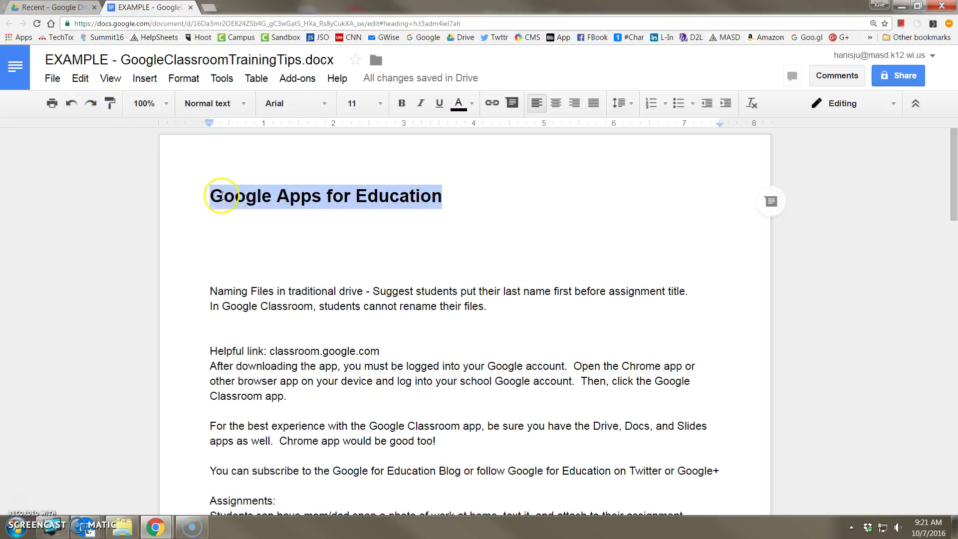
click(422, 106)
click(458, 104)
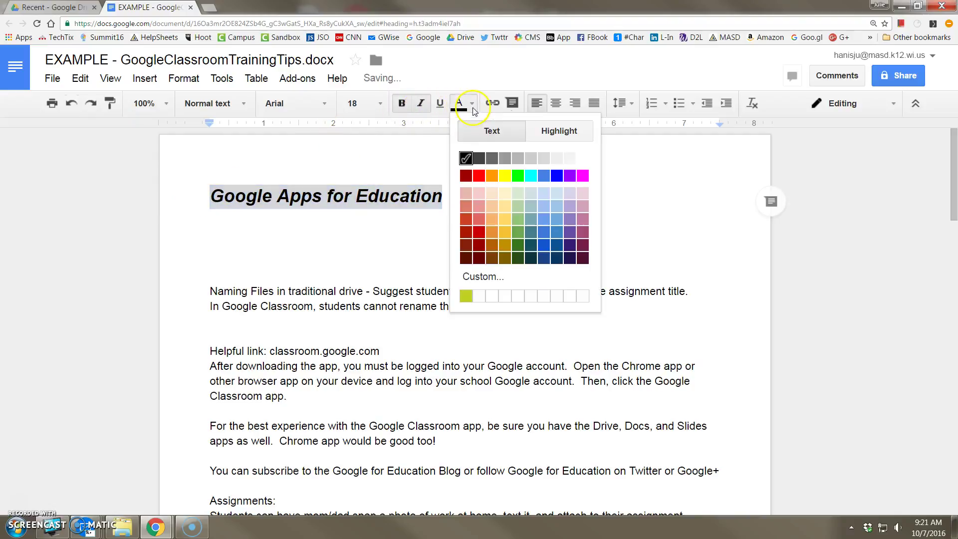
click(491, 175)
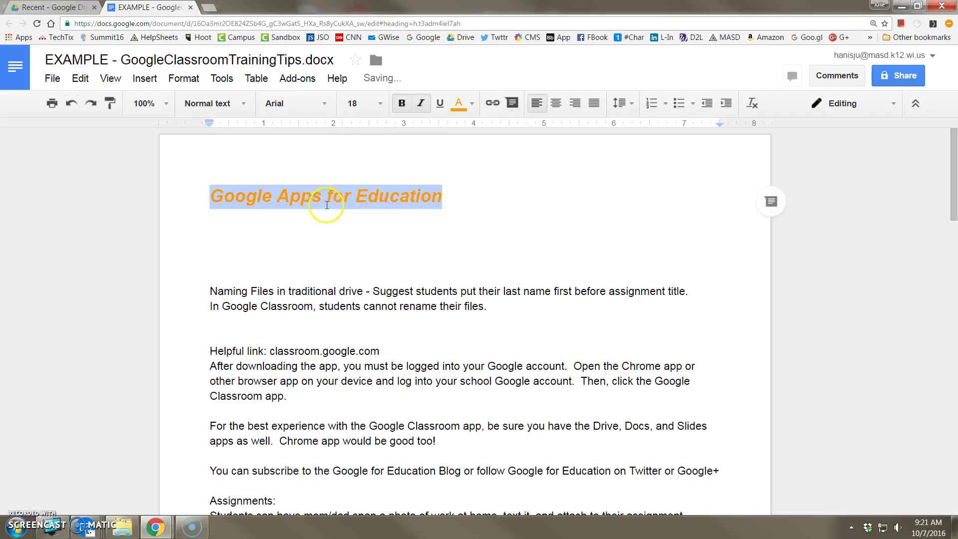
click(374, 305)
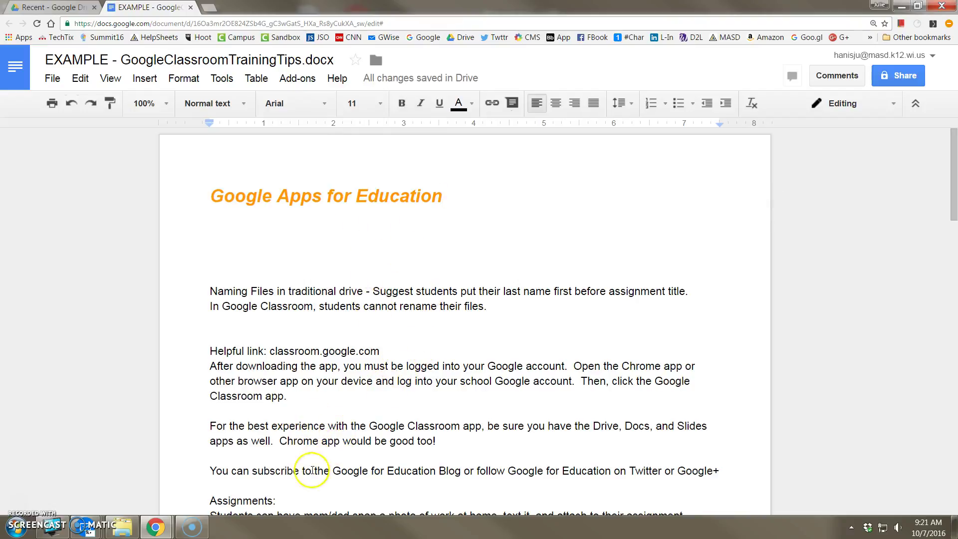
scroll(287, 467, down, 2)
drag(276, 401, 196, 399)
scroll(272, 299, up, 2)
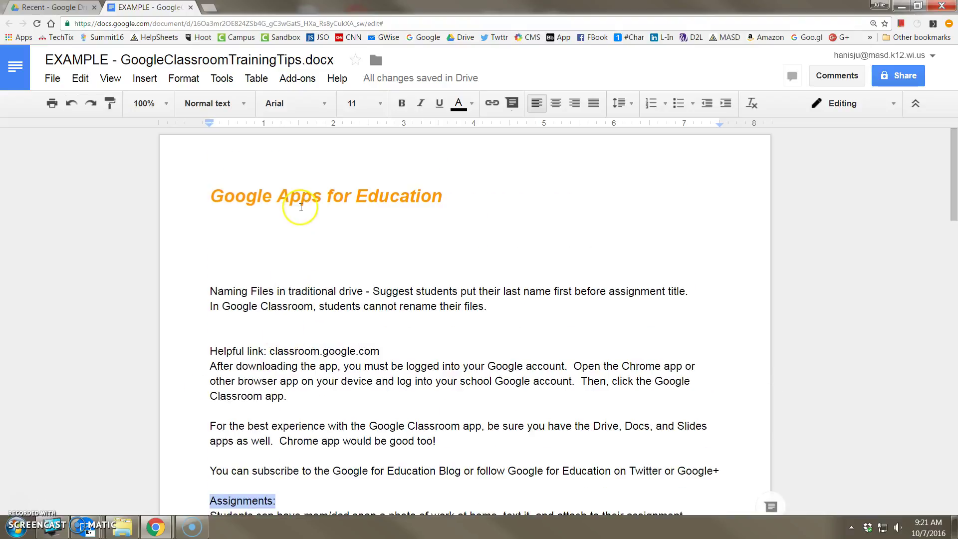
drag(443, 196, 245, 193)
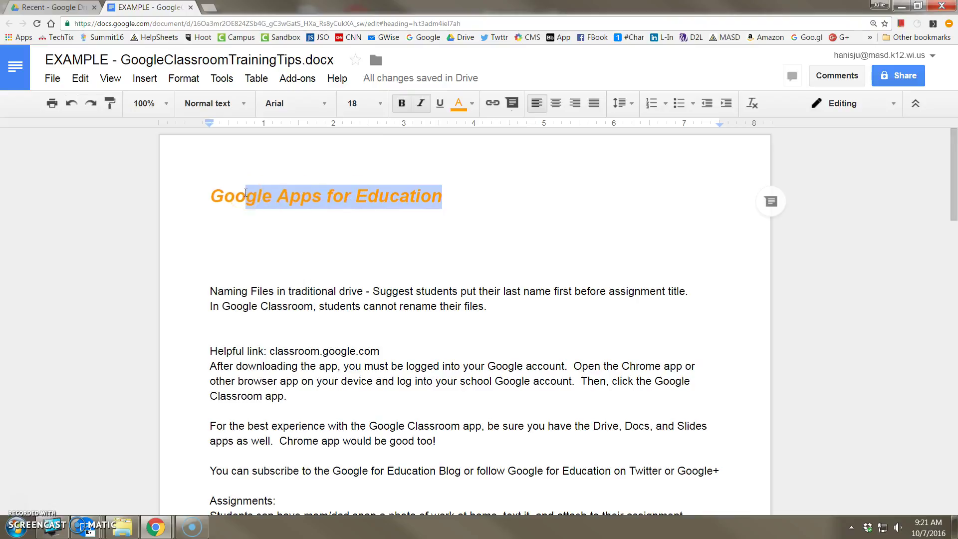
click(111, 107)
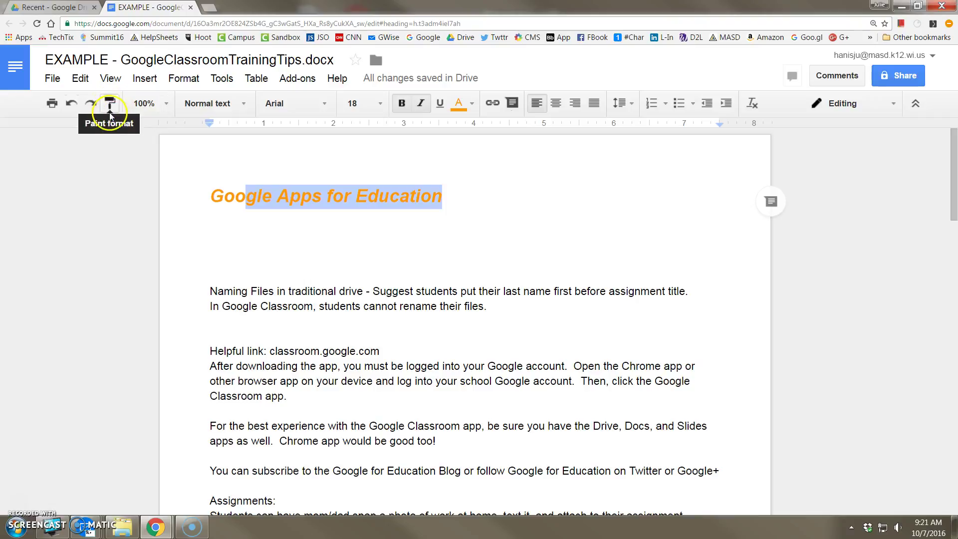
Delete the extra blank lines between the title and the "Naming Files in traditional drive" paragraph.
click(343, 268)
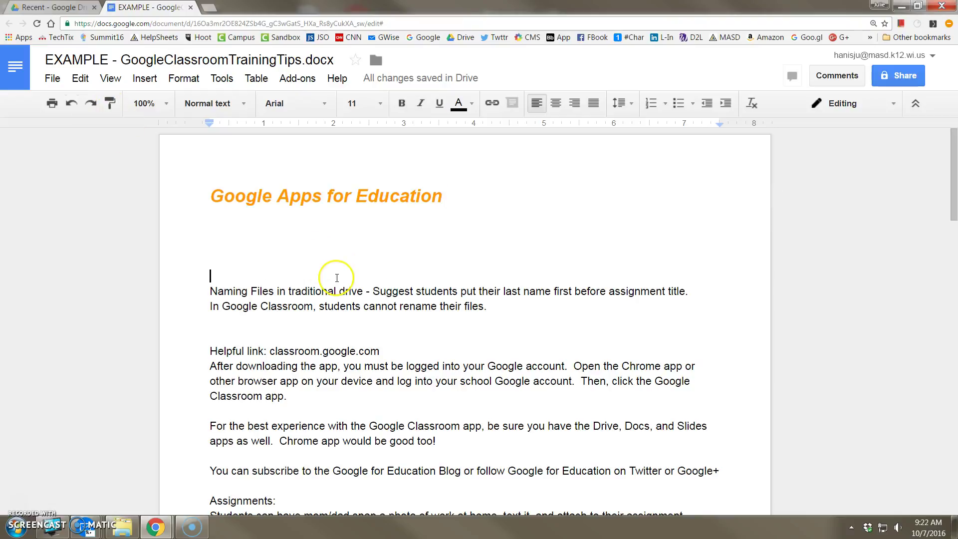
scroll(341, 266, down, 1)
key(BackSpace)
key(BackSpace)
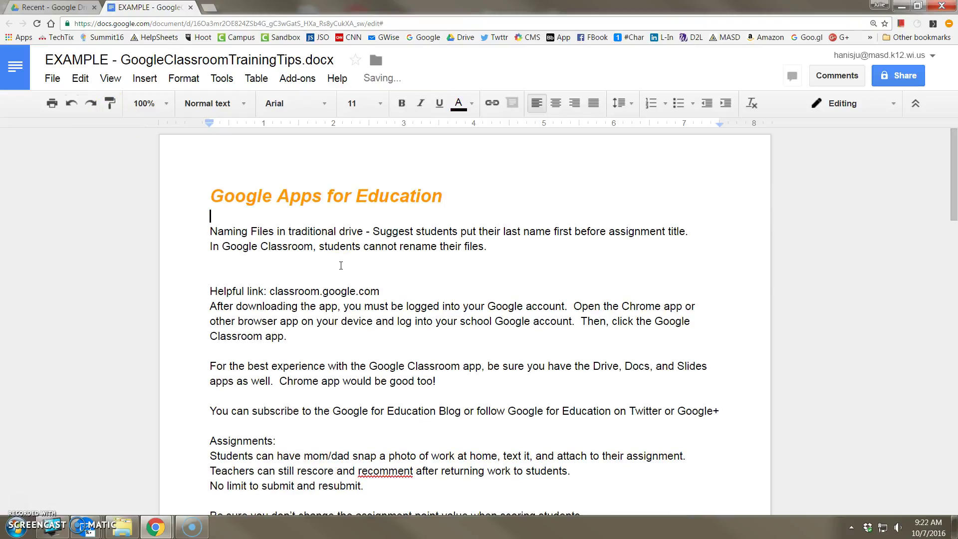
Copy the title's formatting onto the "Assignments:" heading with Paint format.
drag(441, 196, 214, 202)
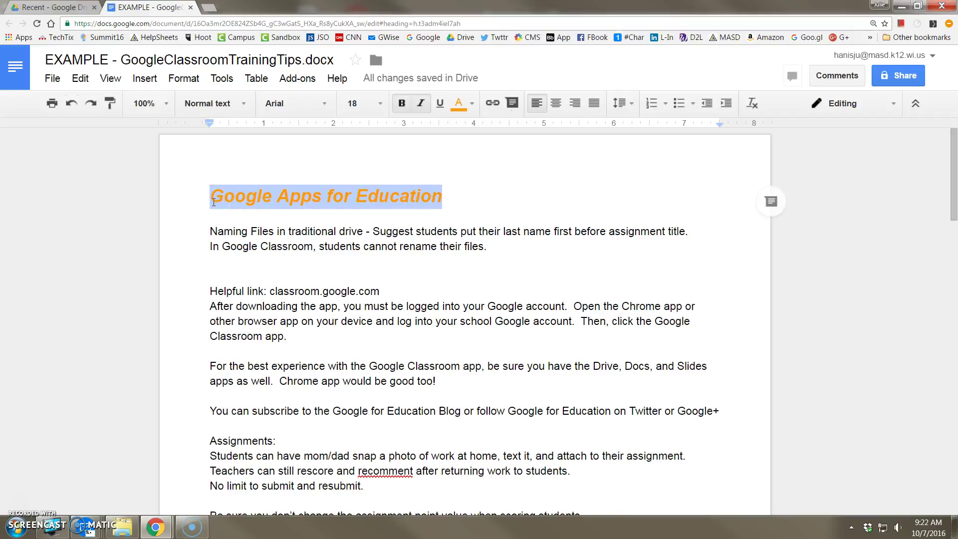
click(111, 108)
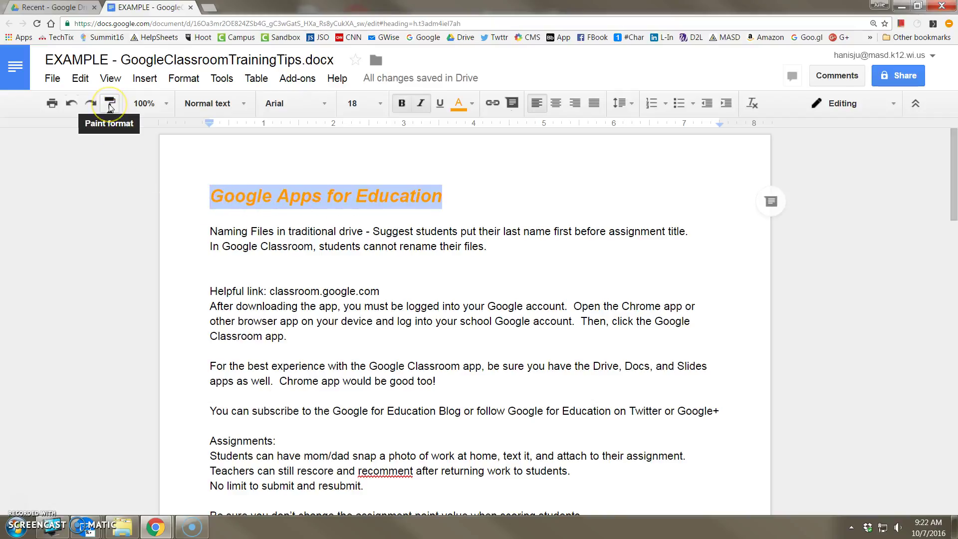
drag(276, 441, 209, 441)
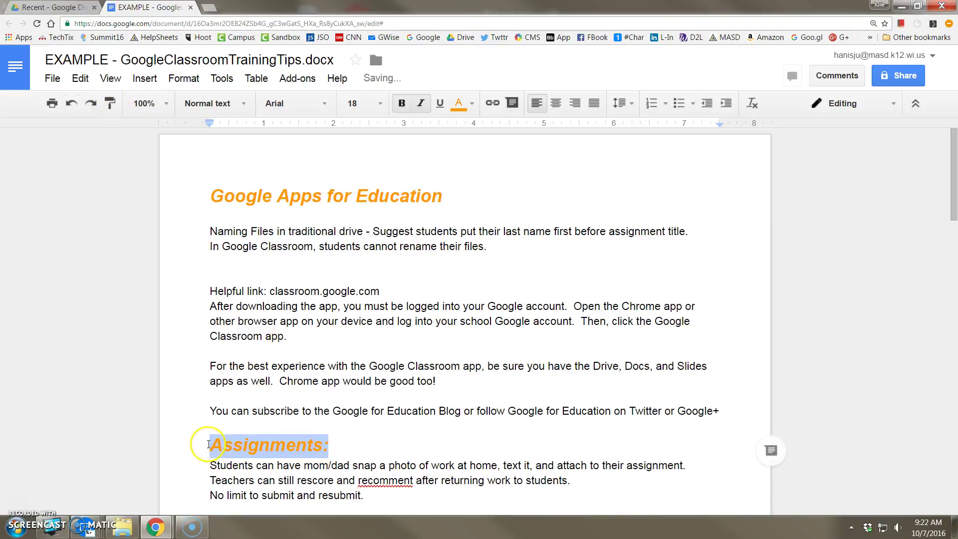
Copy the title's formatting onto the "Helpful link: classroom.google.com" line with Paint format.
click(348, 445)
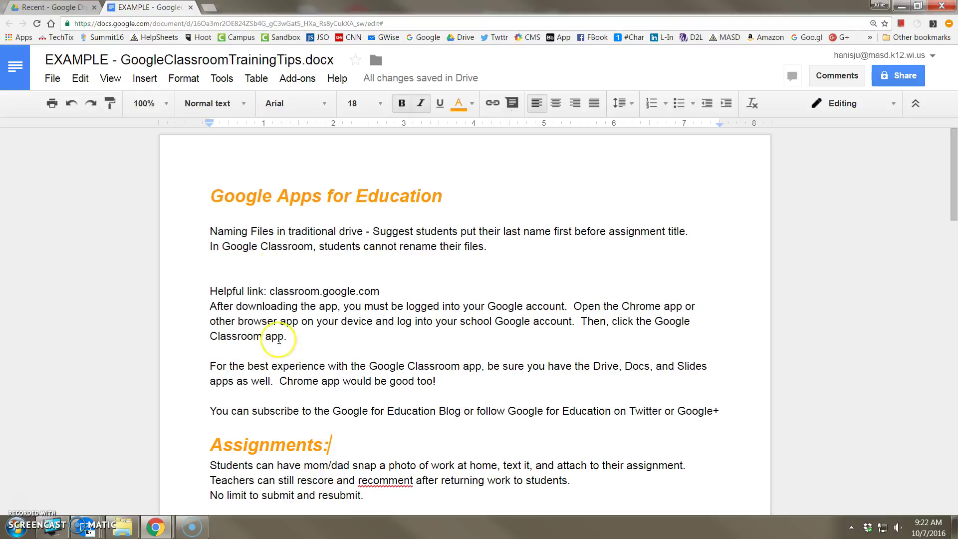
drag(440, 194, 213, 198)
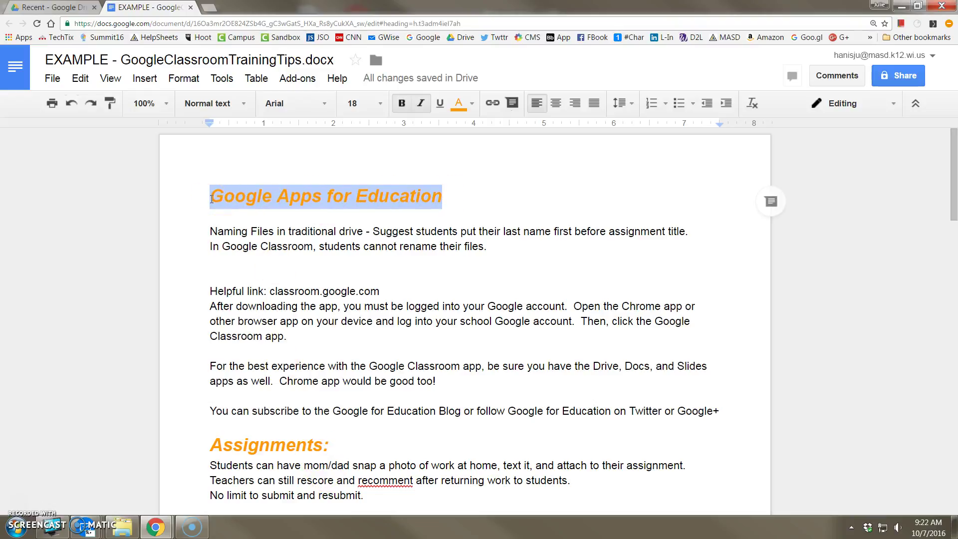
click(111, 102)
mouse_move(380, 292)
mouse_down()
mouse_move(339, 302)
mouse_move(213, 294)
mouse_up()
click(289, 345)
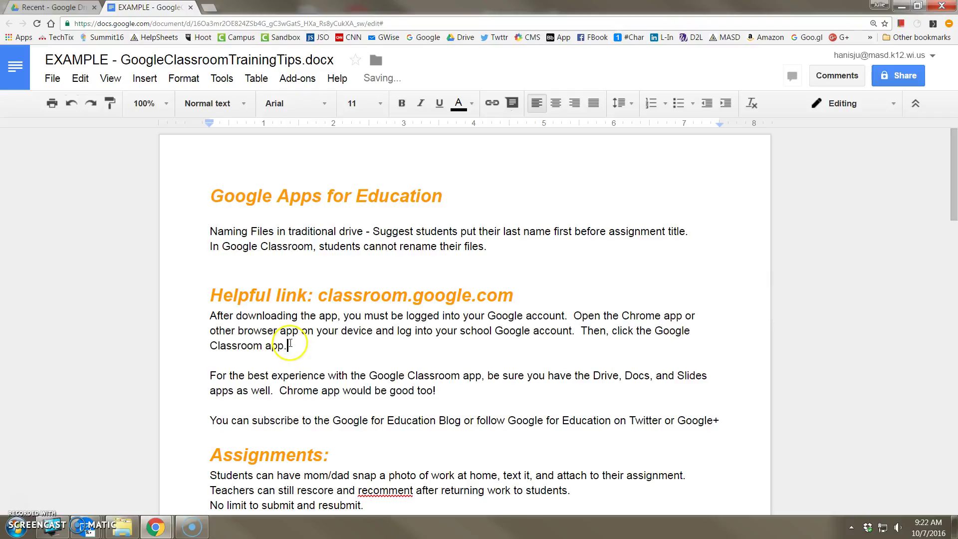
click(168, 105)
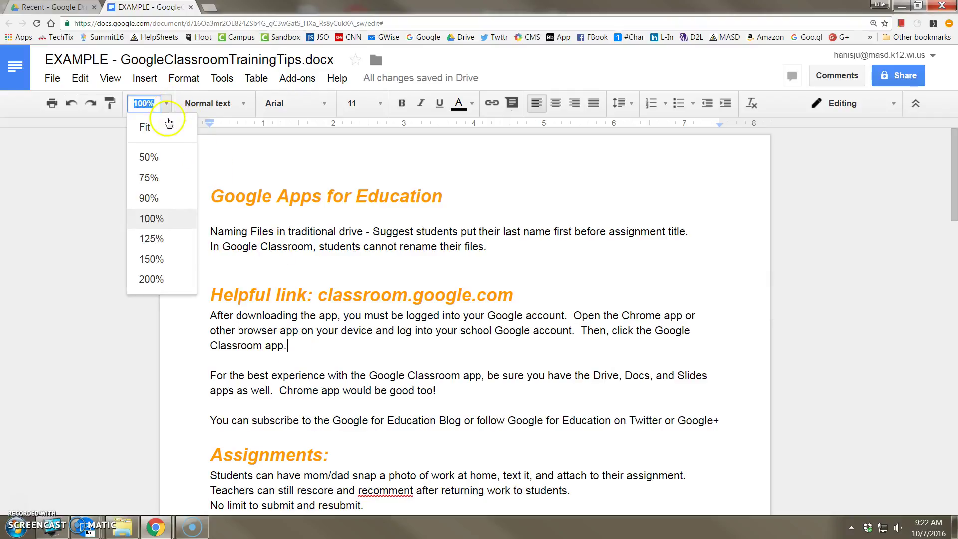
click(244, 107)
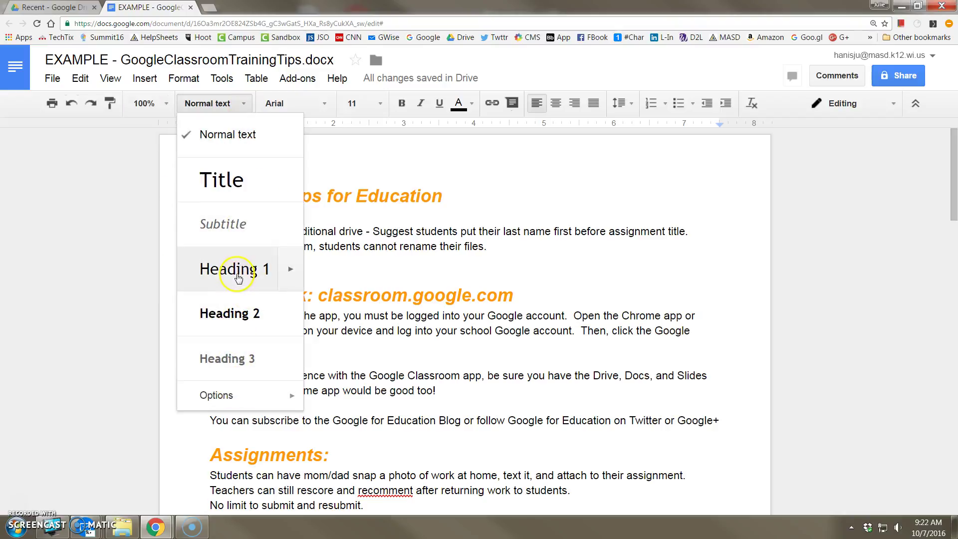
click(384, 169)
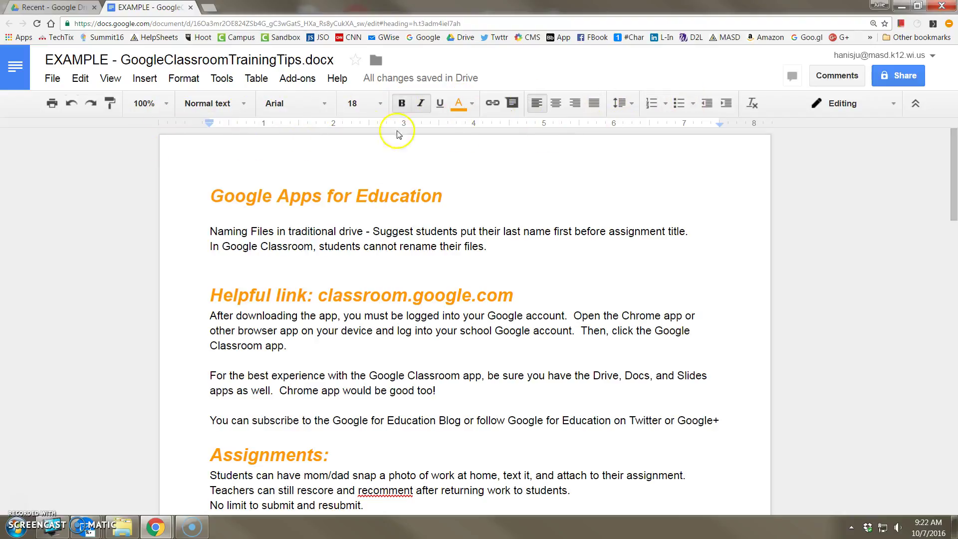
click(196, 82)
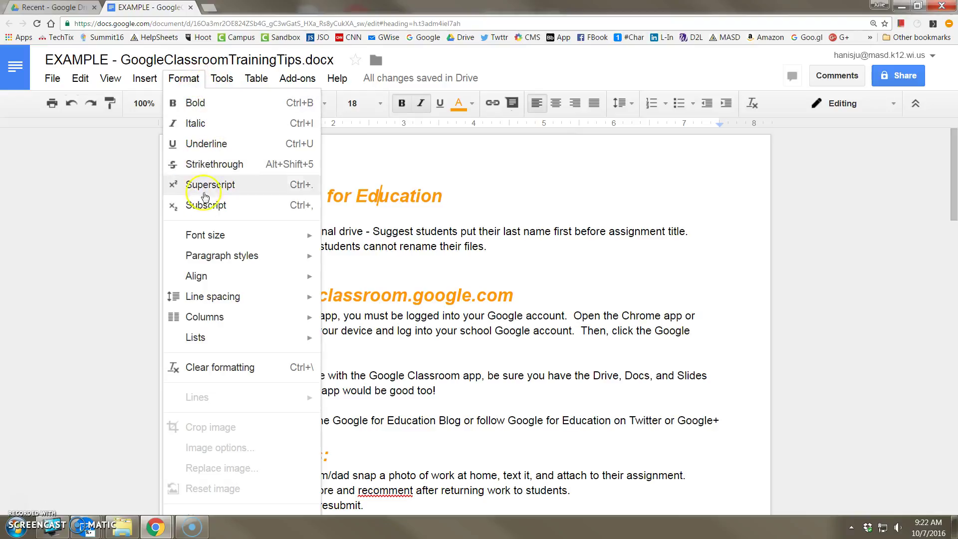
click(380, 372)
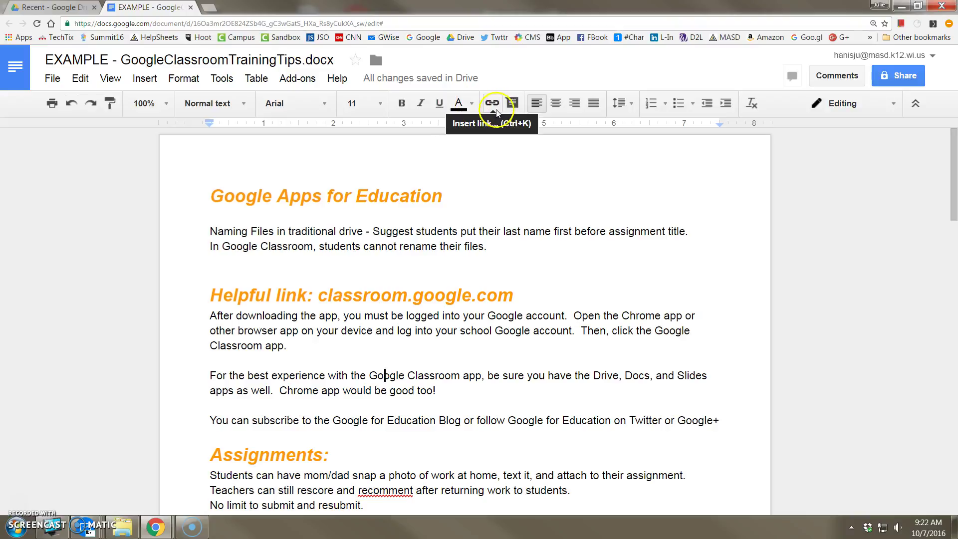
drag(441, 196, 205, 196)
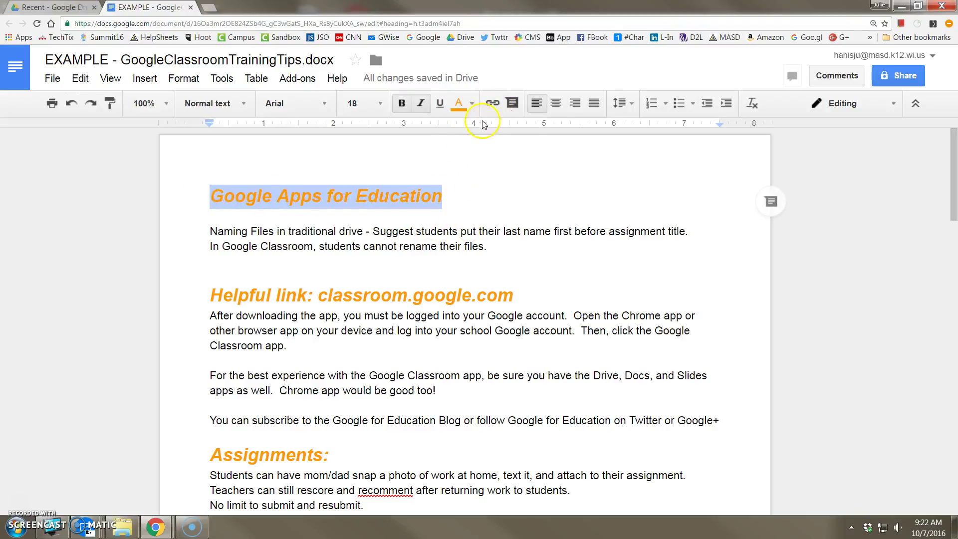
click(492, 103)
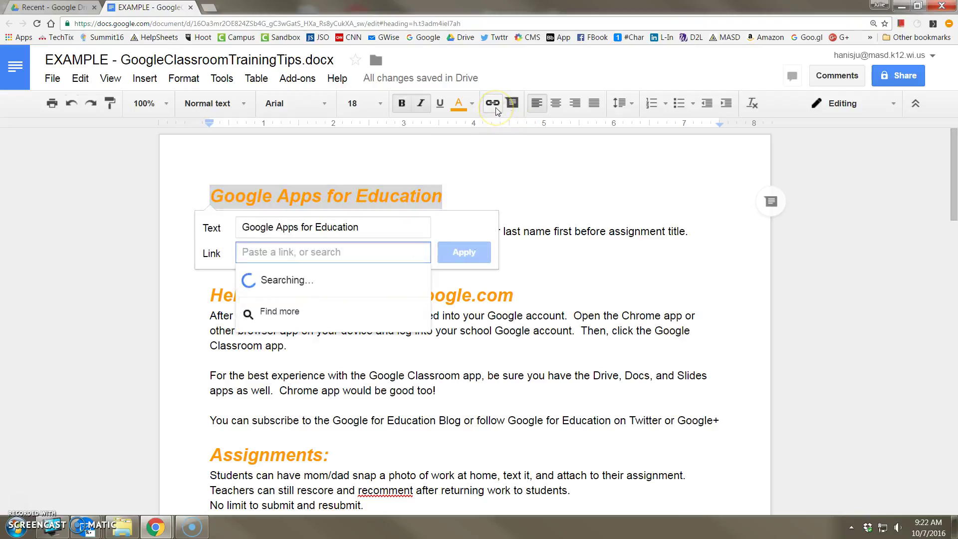
text(www.g)
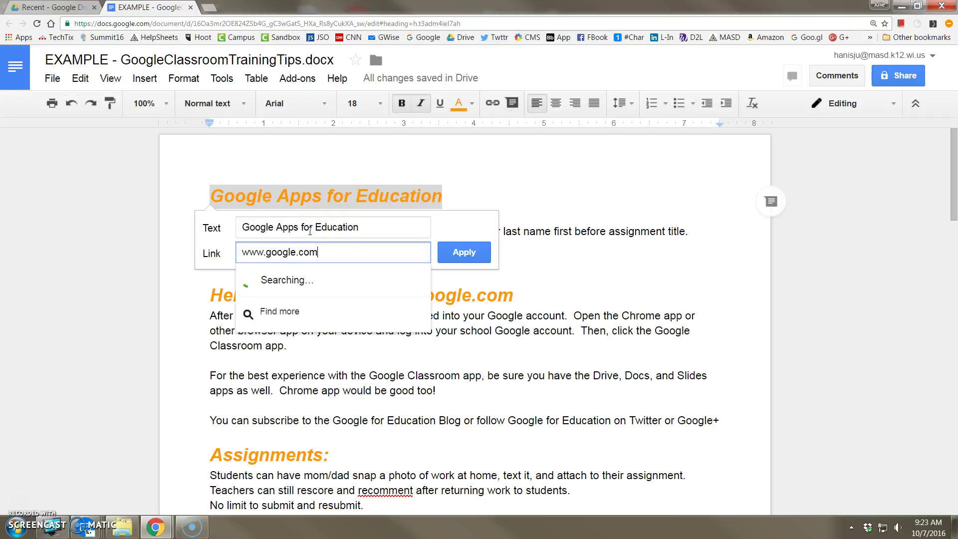
text(oogle.com)
click(462, 253)
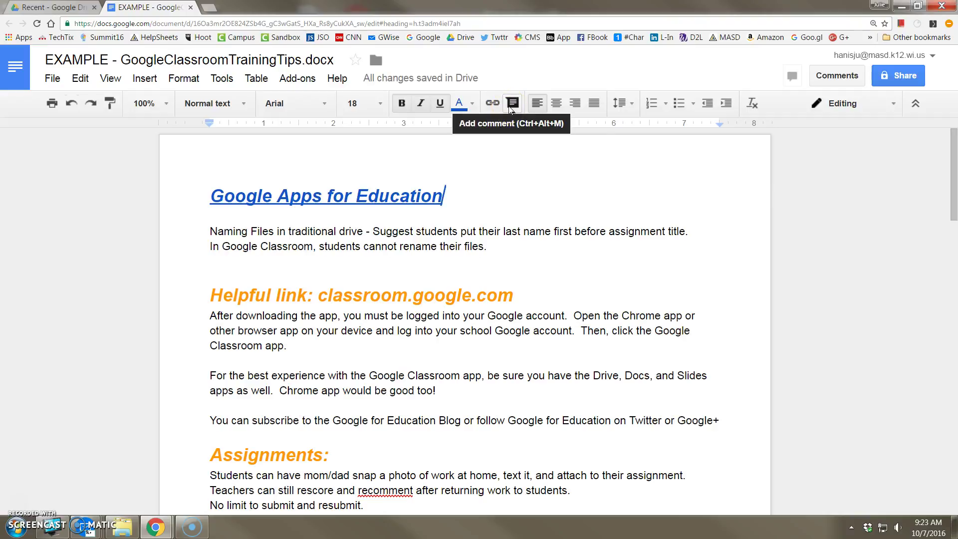
click(542, 110)
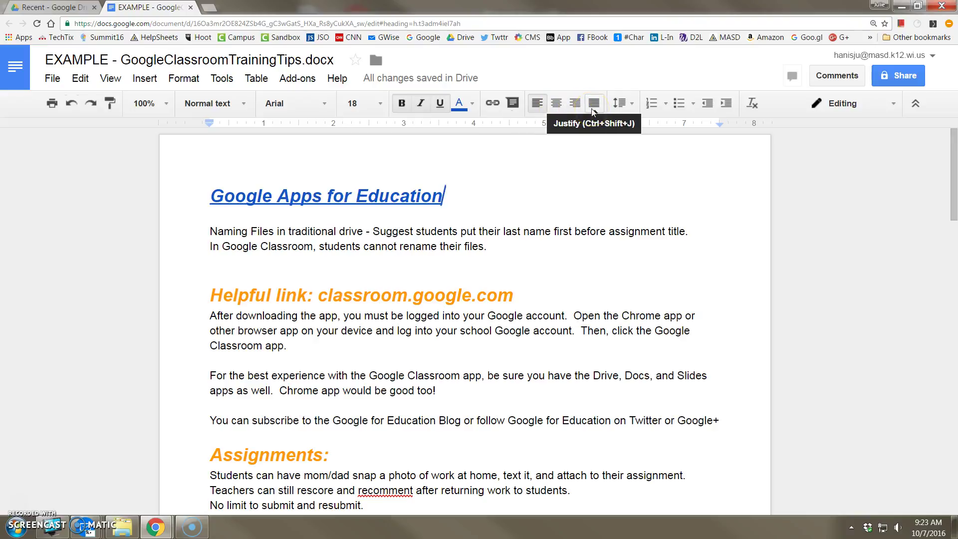
click(631, 110)
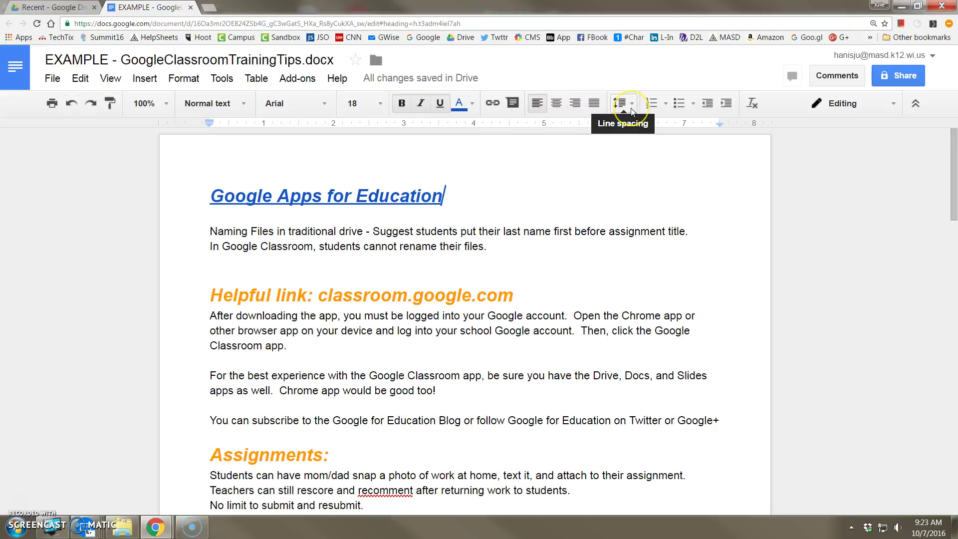
drag(476, 421, 209, 315)
click(619, 104)
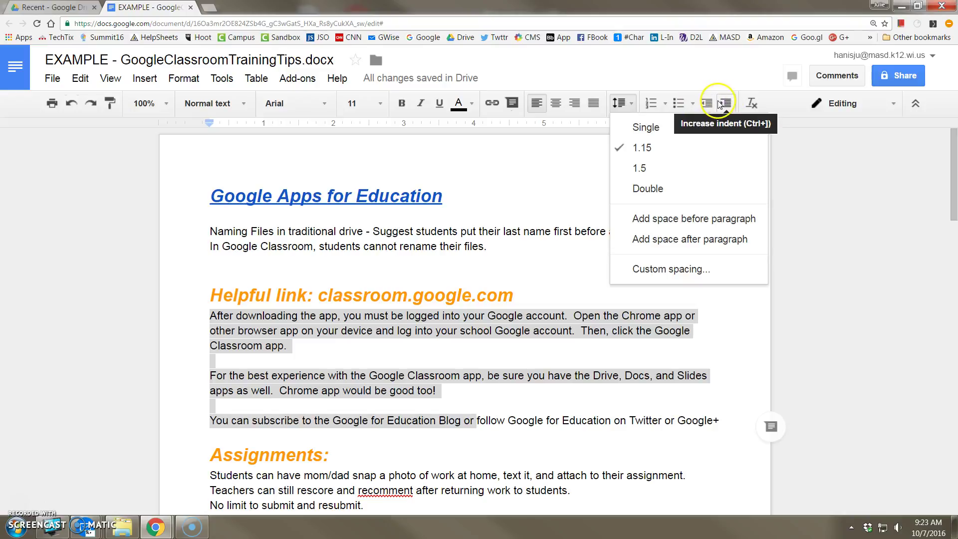
click(413, 300)
Indent the "Helpful link" heading and the two paragraphs below it one at a time with two tabs each.
scroll(413, 310, down, 2)
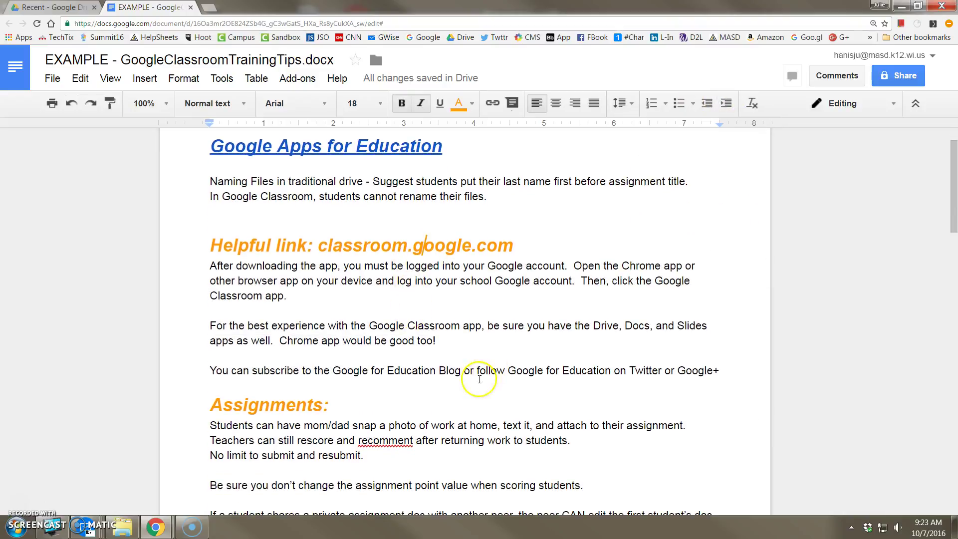
drag(719, 376, 206, 249)
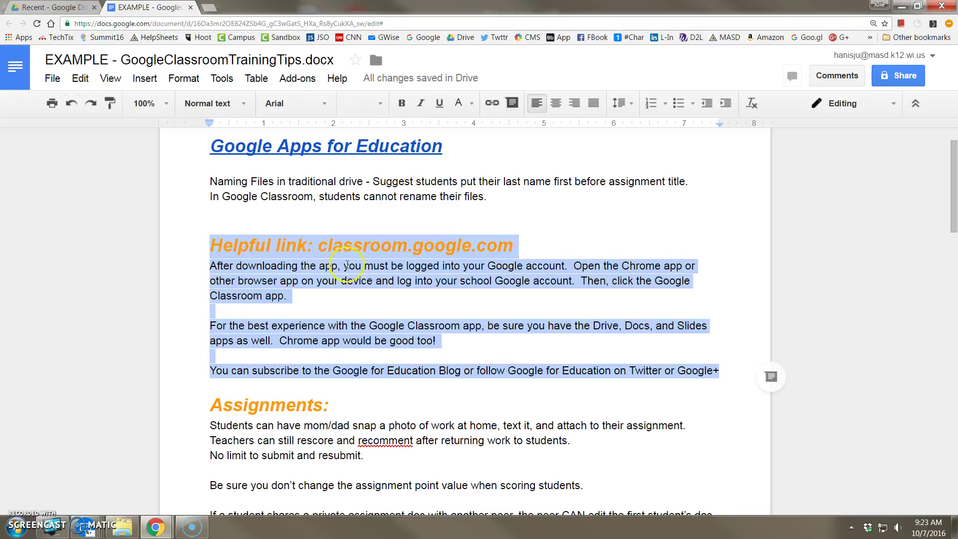
click(209, 248)
key(Tab)
key(Tab)
click(213, 266)
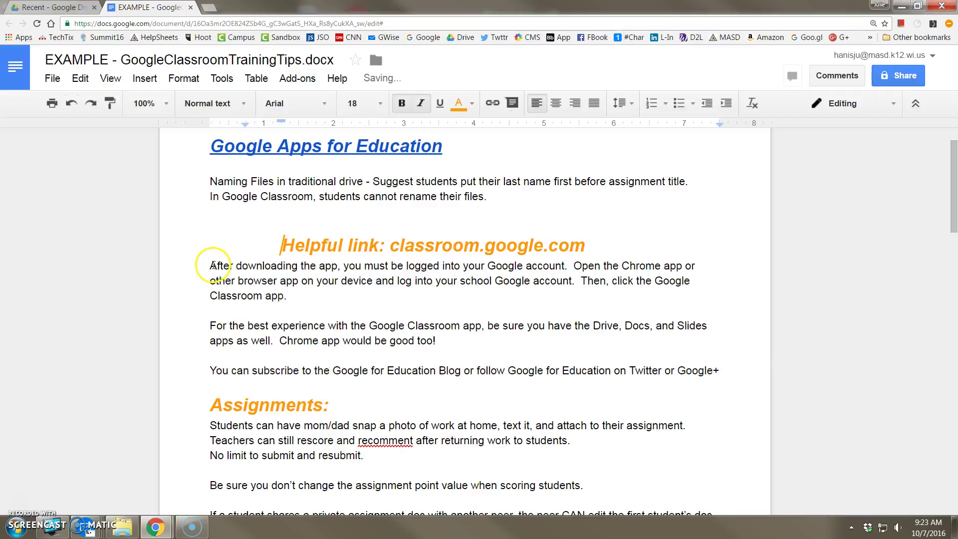
key(Tab)
key(Tab)
click(209, 325)
key(Tab)
key(Tab)
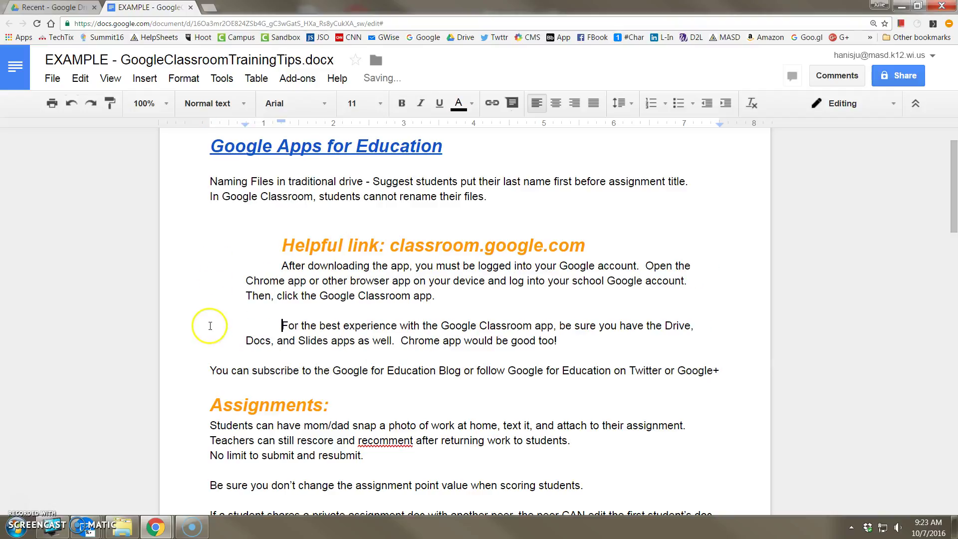
Undo all the tab indents on the "Helpful link" heading and its two paragraphs.
key(ctrl+z)
key(ctrl+z)
key(ctrl+z)
key(ctrl+z)
key(ctrl+z)
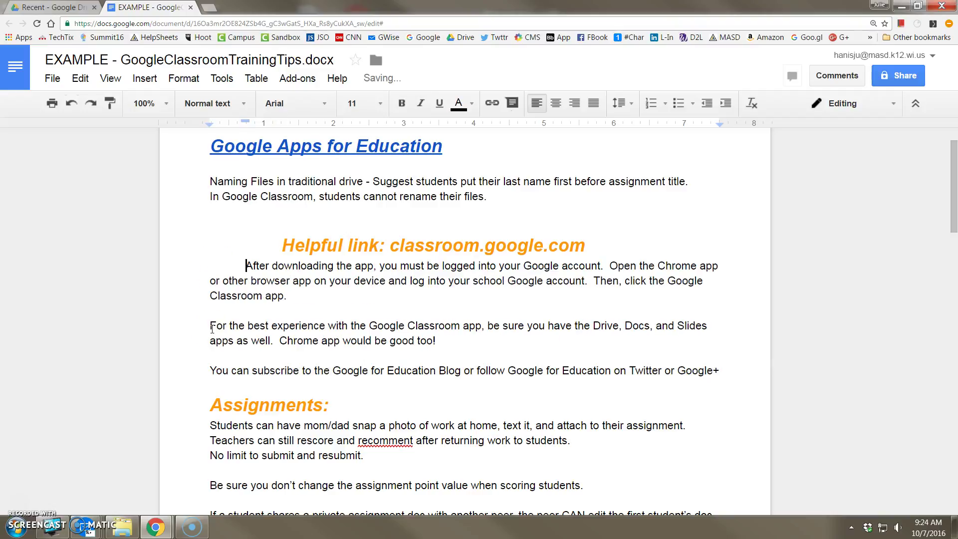
key(ctrl+z)
Increase the indent of the whole section from "Helpful link" through the "You can subscribe" paragraph by three levels.
drag(603, 378, 217, 249)
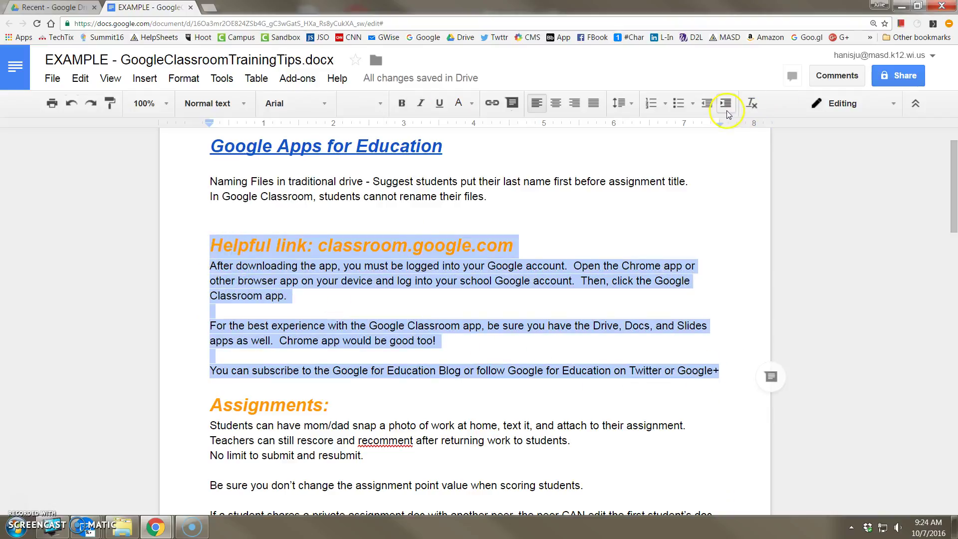
click(726, 106)
click(726, 105)
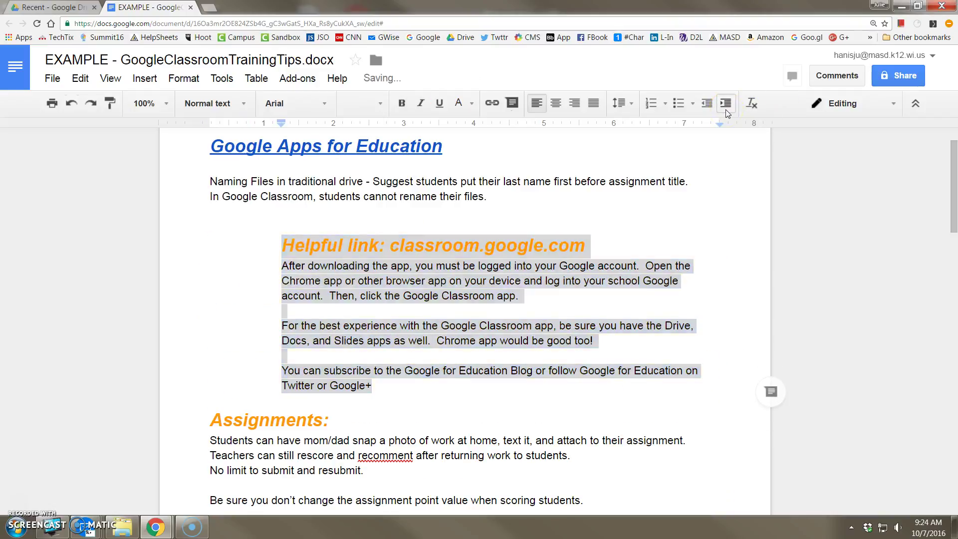
click(726, 104)
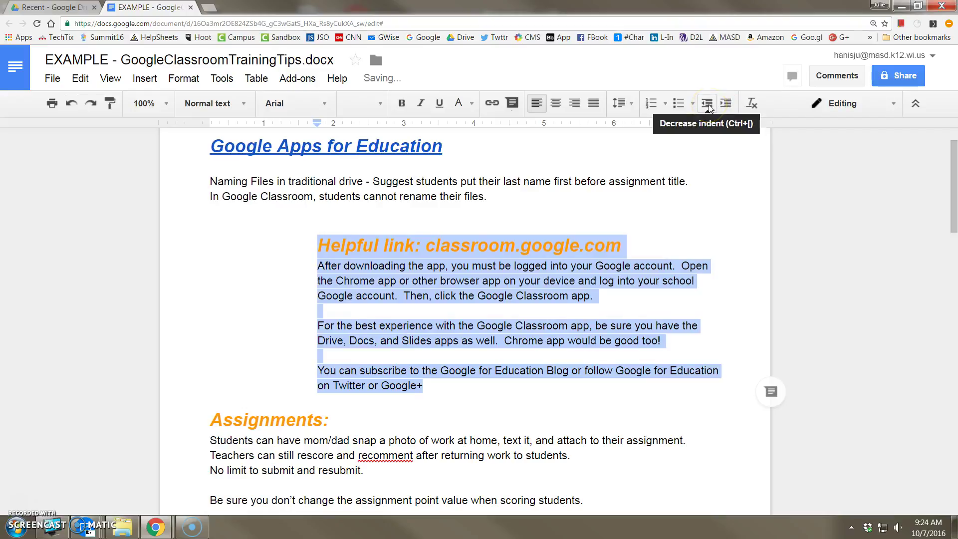
Decrease the indent of the "Helpful link" section by three levels, back to the margin.
click(708, 103)
click(707, 104)
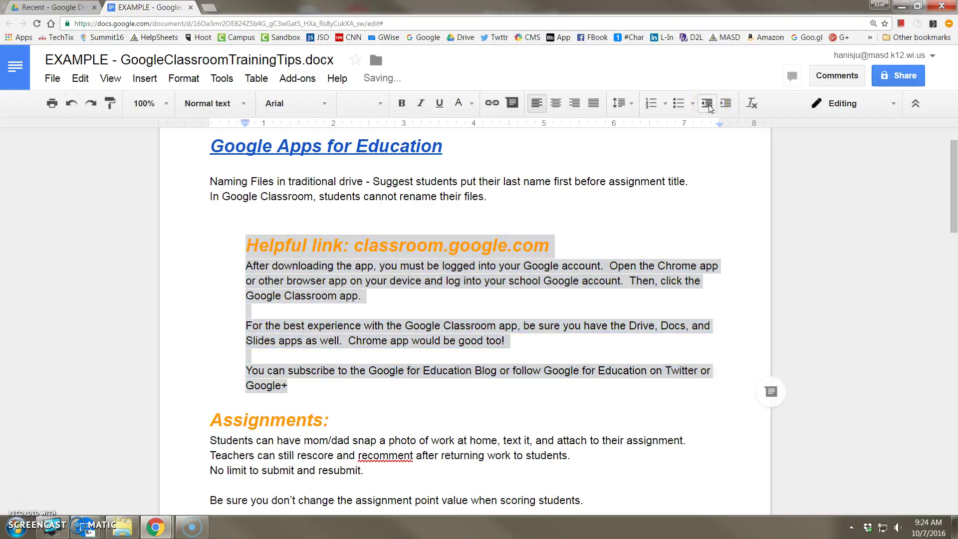
click(707, 104)
click(598, 314)
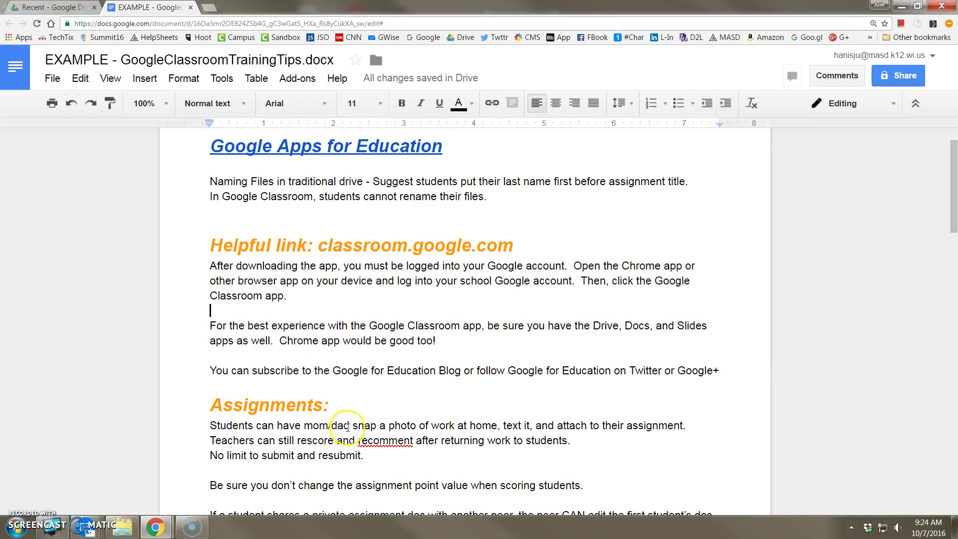
Clear the formatting of the entire document's text.
click(381, 341)
key(ctrl+a)
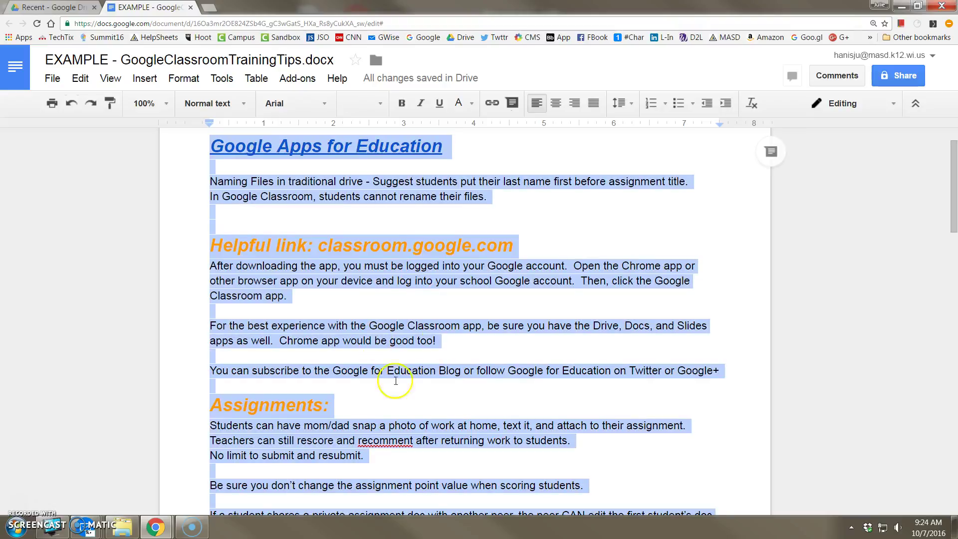
click(752, 104)
click(538, 305)
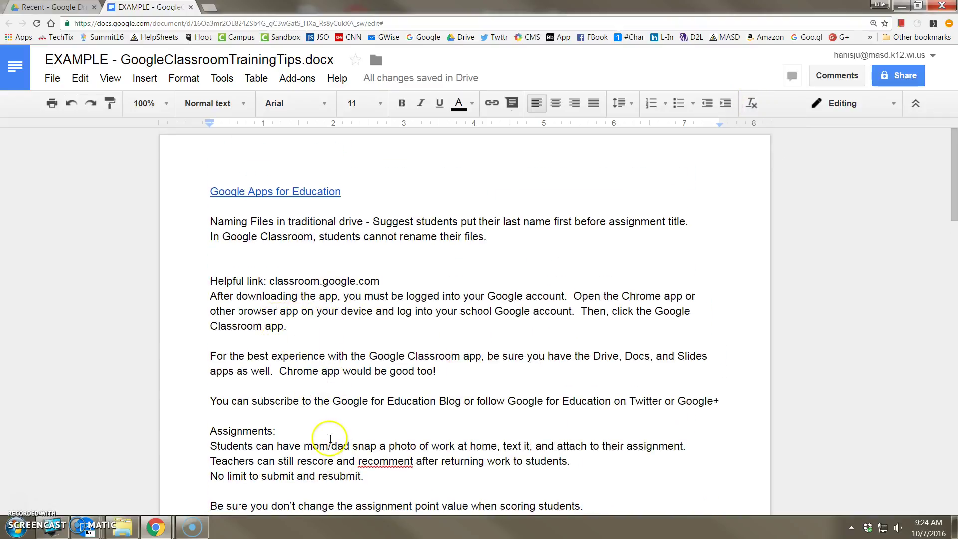
scroll(299, 299, down, 2)
scroll(275, 152, up, 2)
click(348, 371)
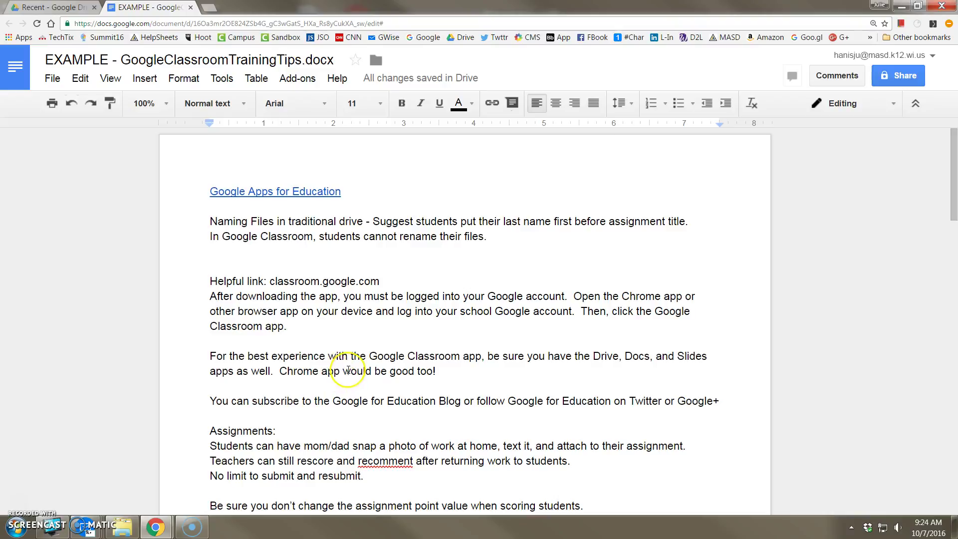